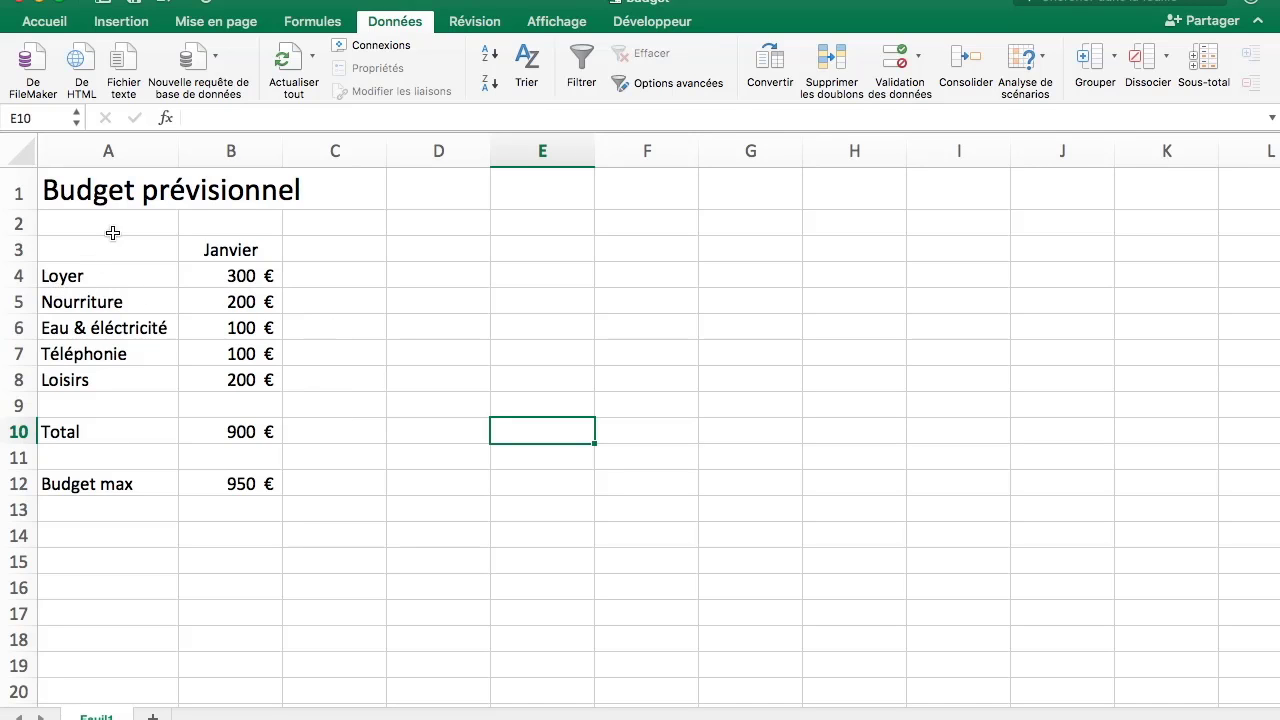
# Review the January expense rows, the SOMME formula behind the total in B10, and the maximum budget in B12.
pyautogui.moveTo(222, 282); pyautogui.dragTo(222, 377)
pyautogui.click(376, 363)
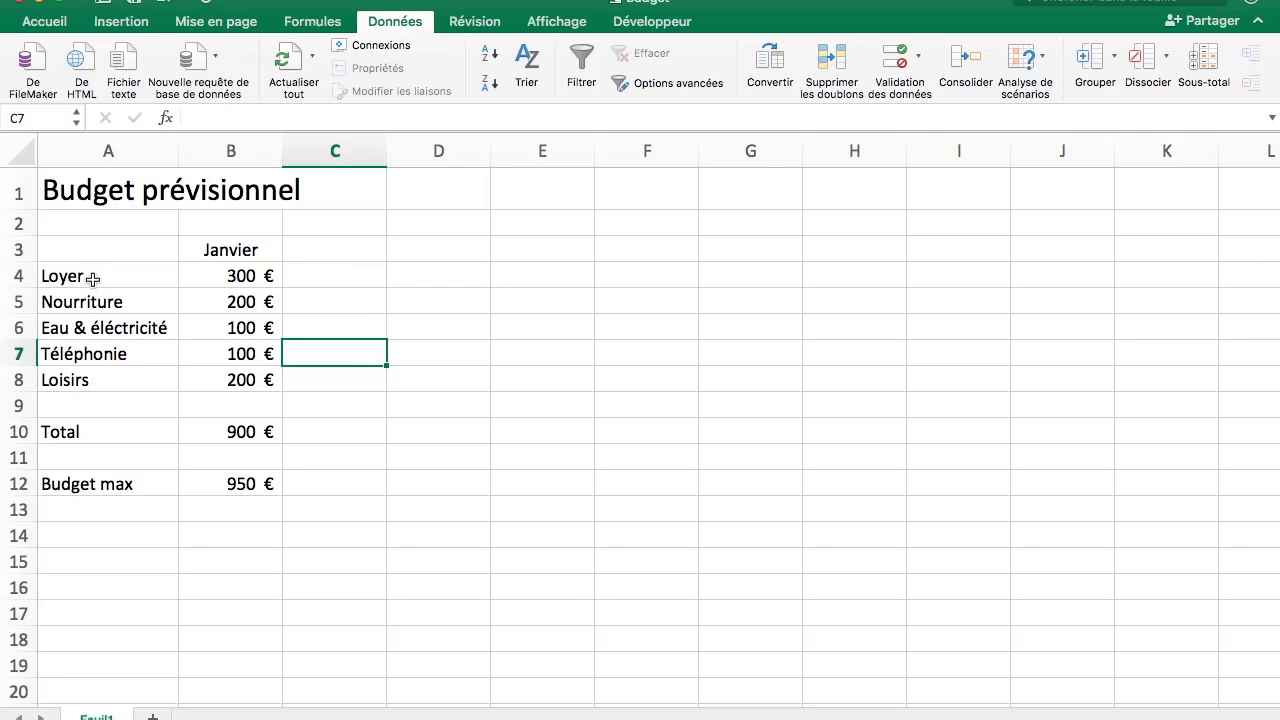
pyautogui.moveTo(94, 278); pyautogui.dragTo(86, 370)
pyautogui.doubleClick(231, 440)
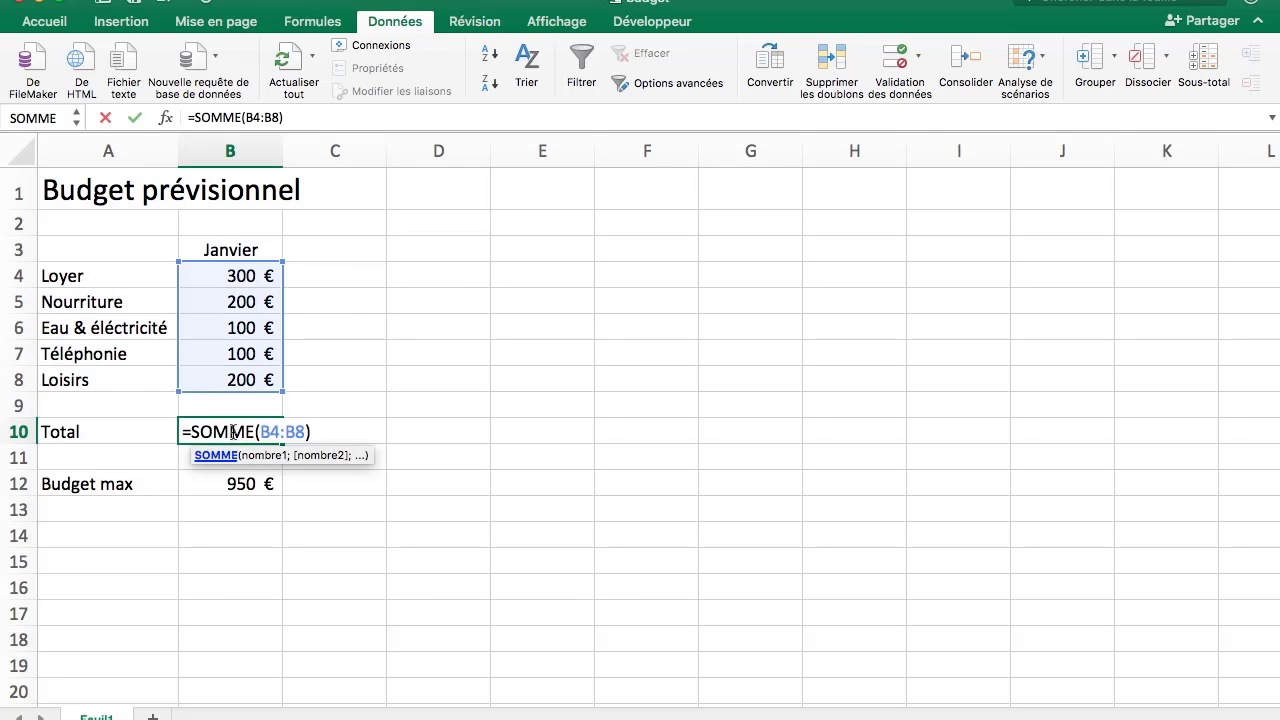
pyautogui.press('Return')
pyautogui.click(268, 480)
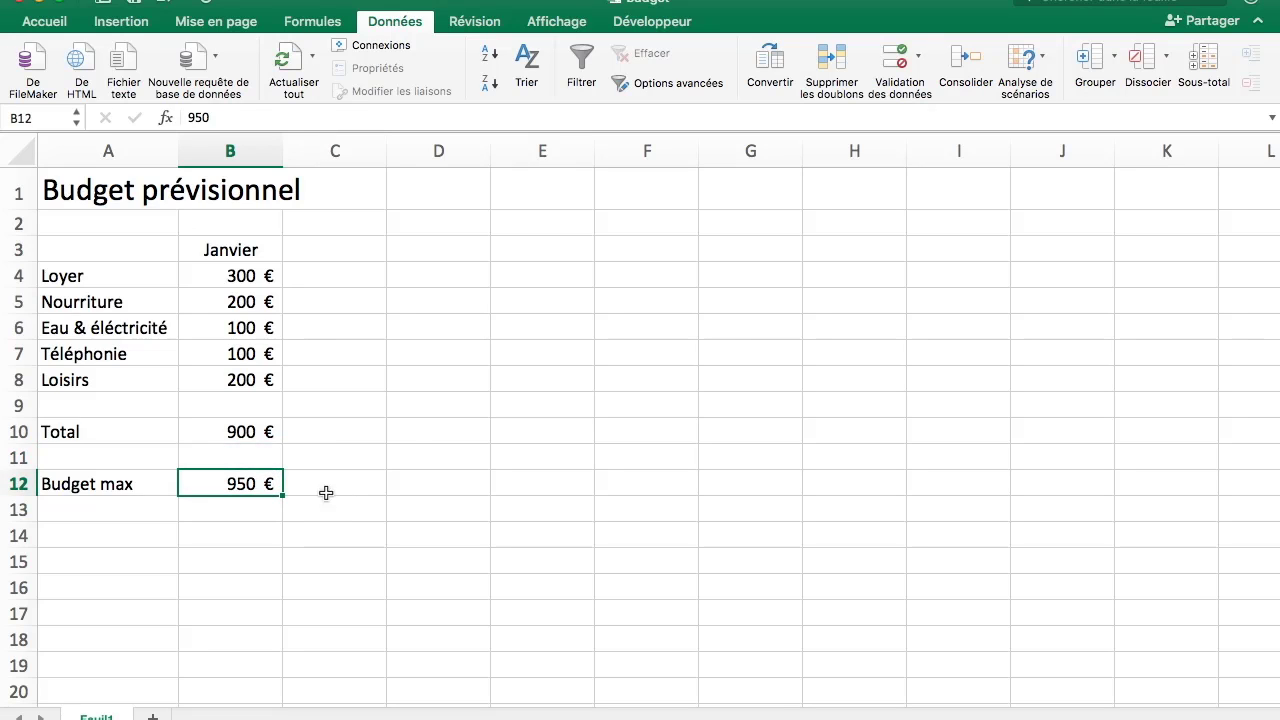
pyautogui.click(408, 446)
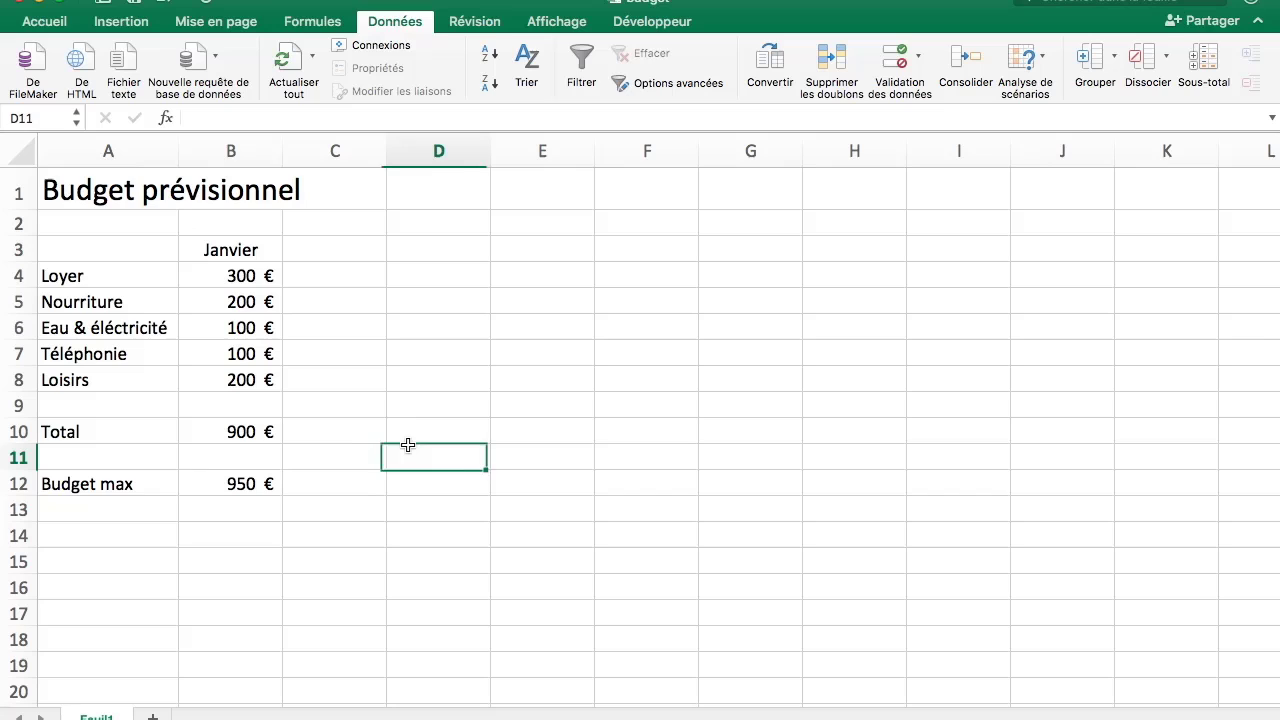
# Set the January Téléphonie amount in B7 to 500 to test the total, and undo the change.
pyautogui.click(245, 331)
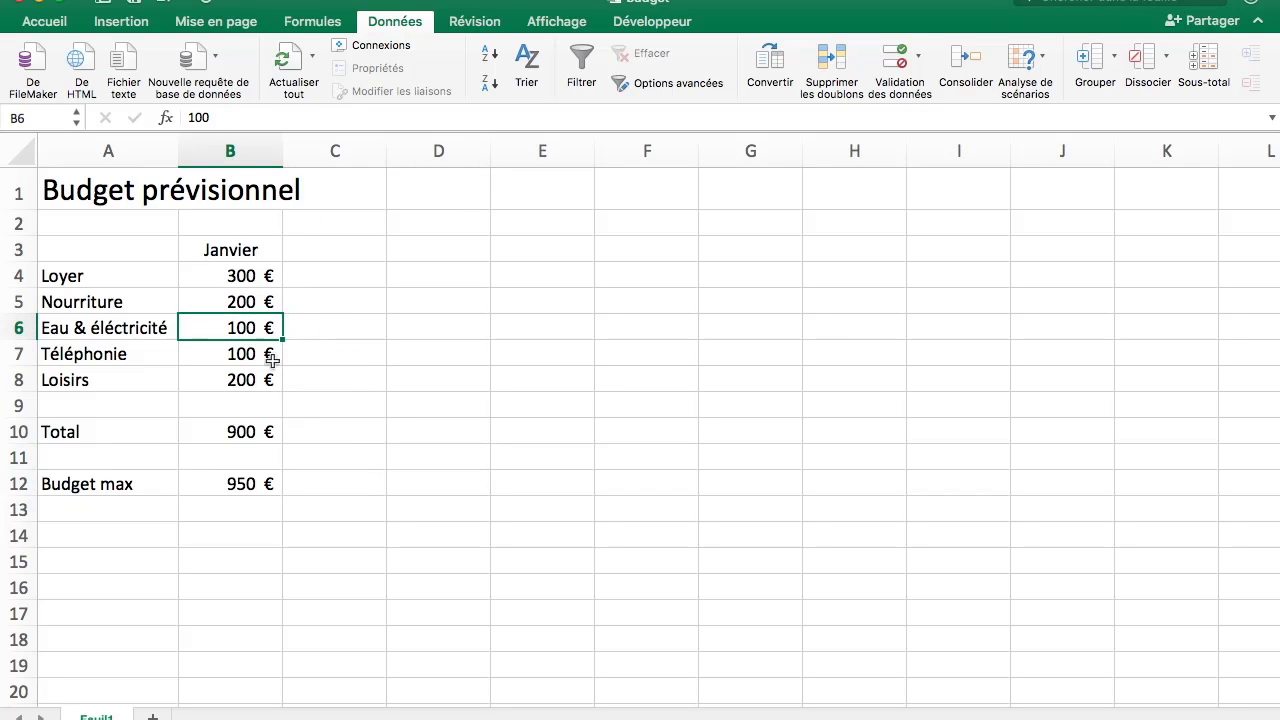
pyautogui.click(254, 360)
pyautogui.write('500')
pyautogui.press('Return')
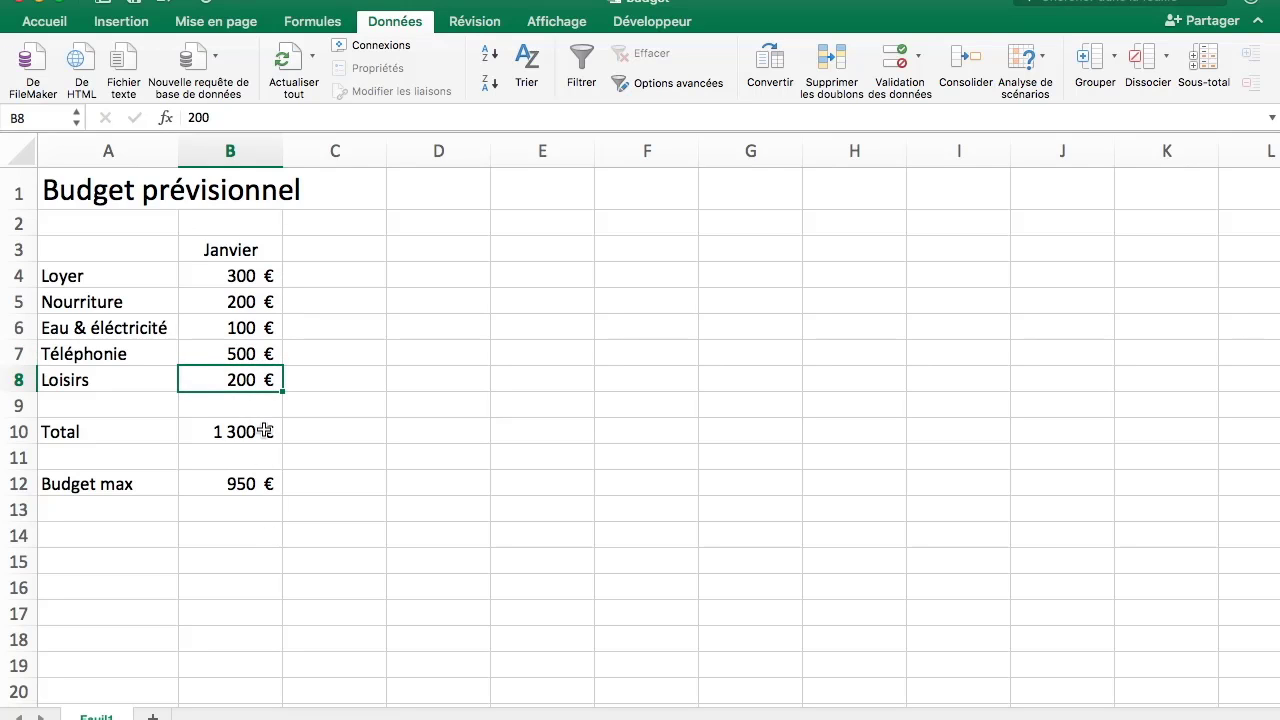
pyautogui.press('super+z')
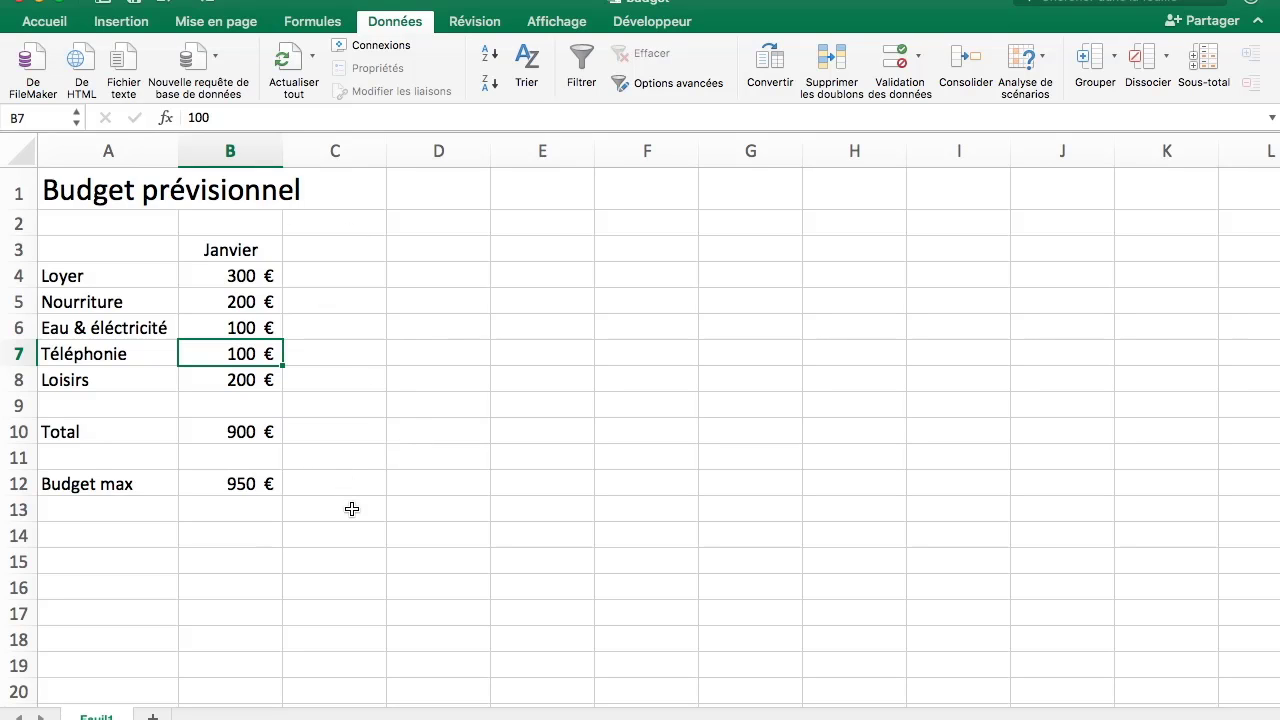
pyautogui.click(333, 421)
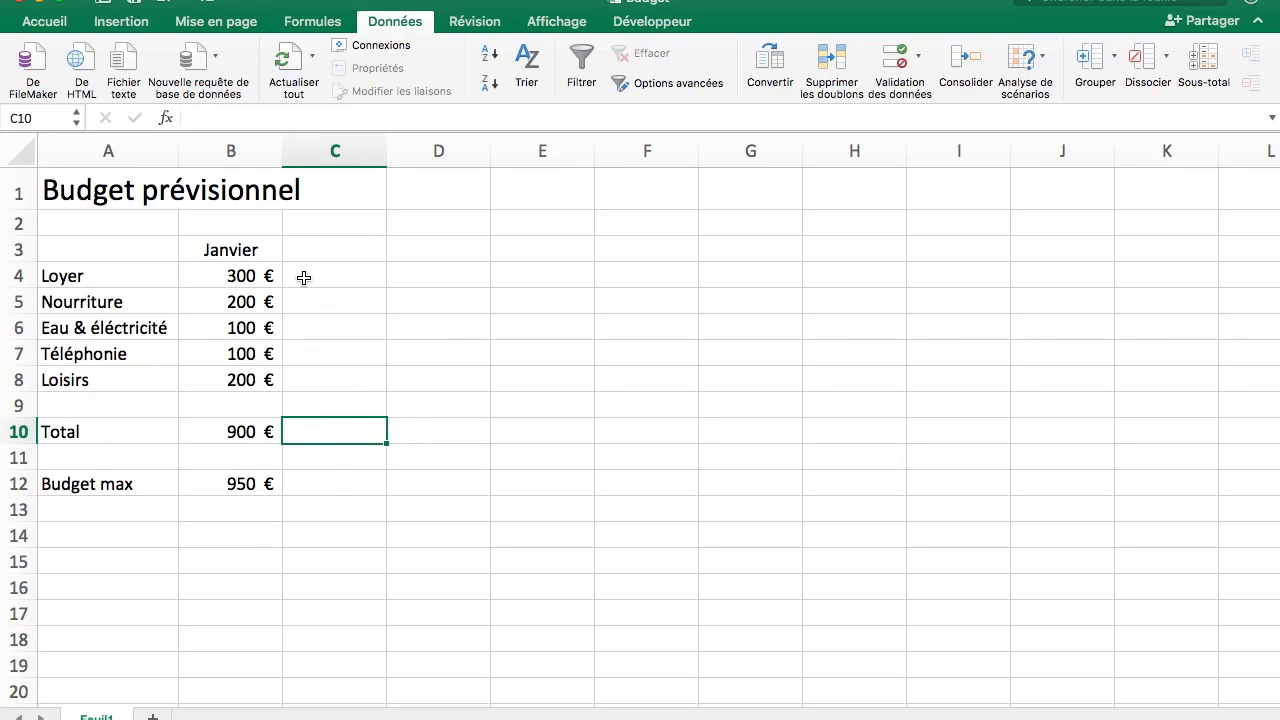
pyautogui.click(245, 484)
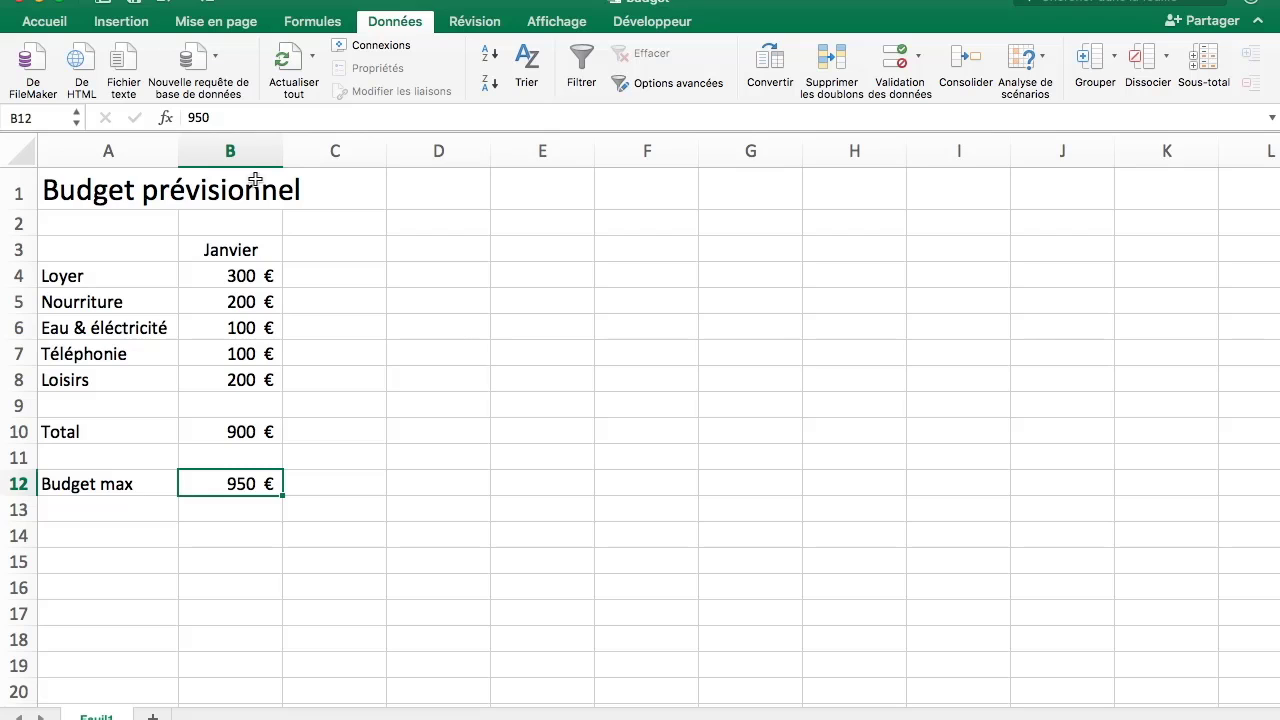
pyautogui.click(48, 22)
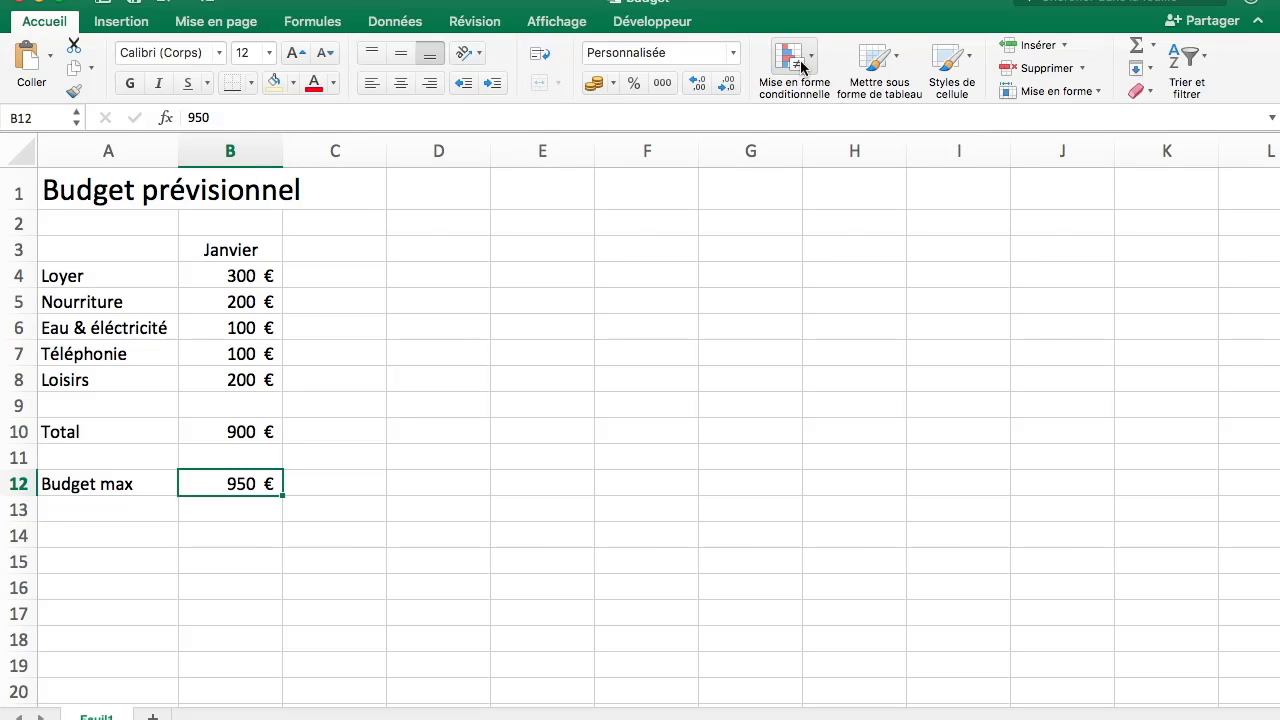
pyautogui.click(797, 64)
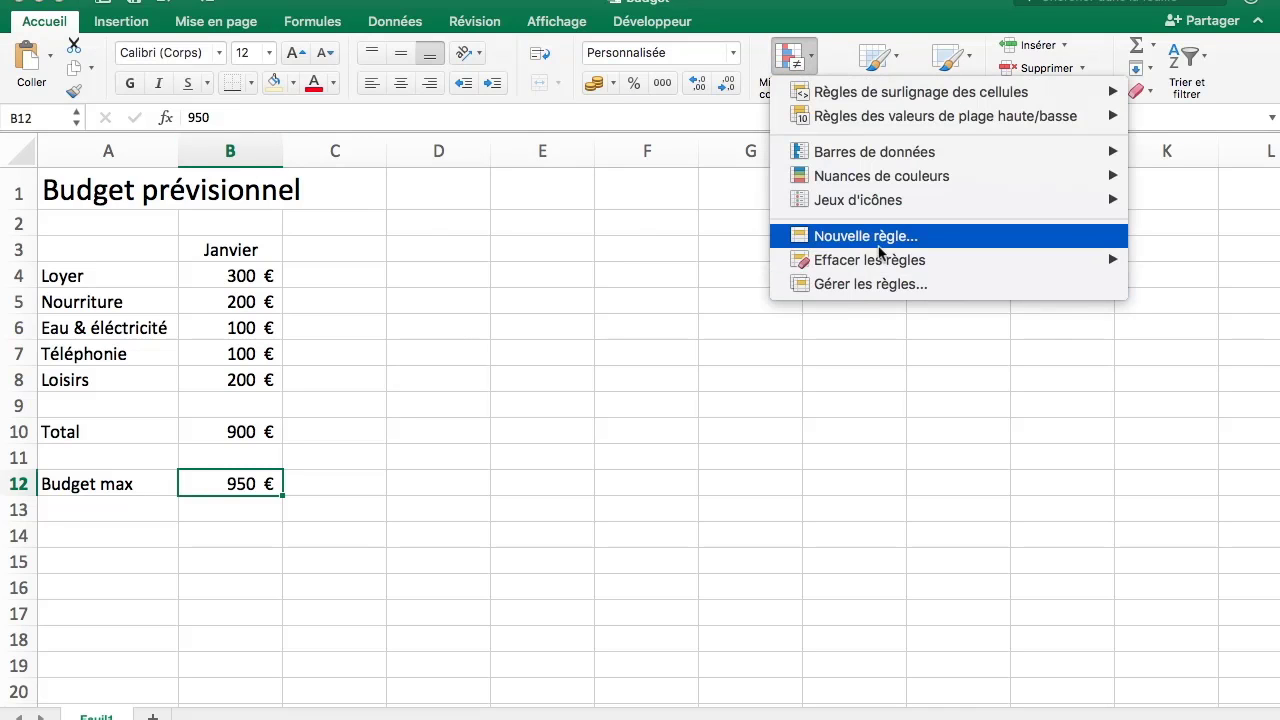
pyautogui.click(872, 237)
pyautogui.click(571, 165)
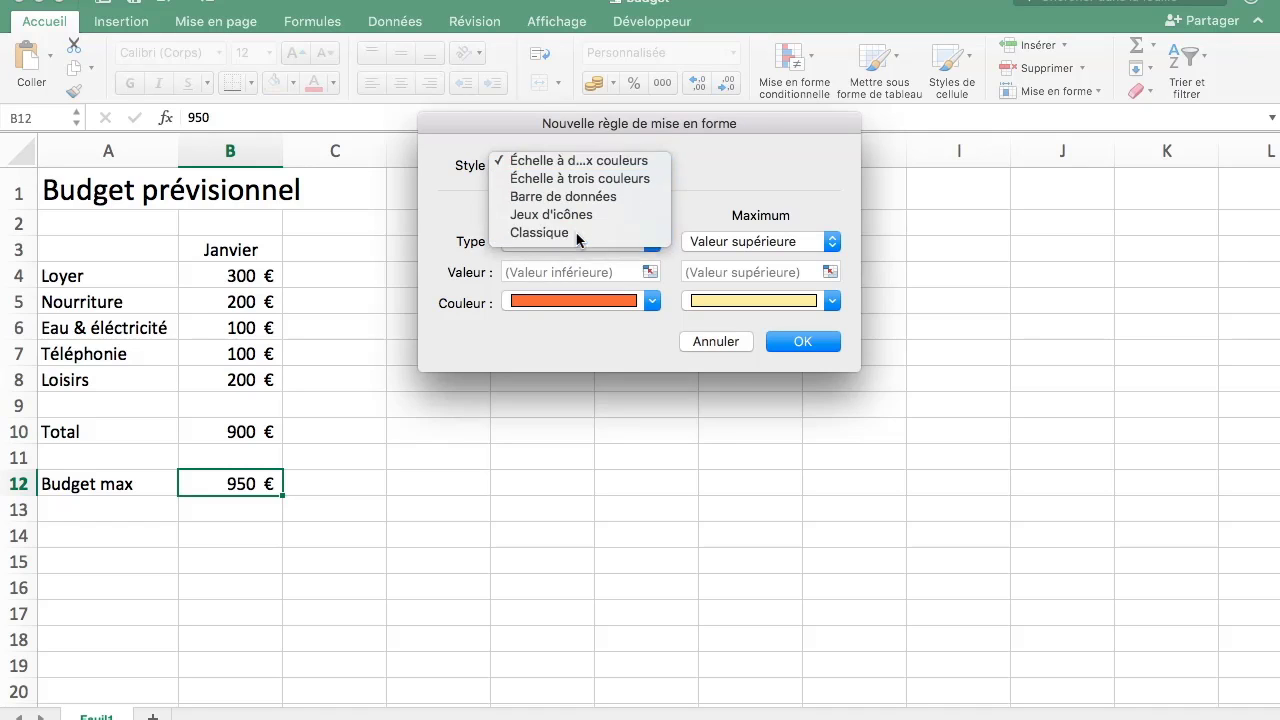
pyautogui.click(580, 236)
pyautogui.click(590, 212)
pyautogui.click(592, 270)
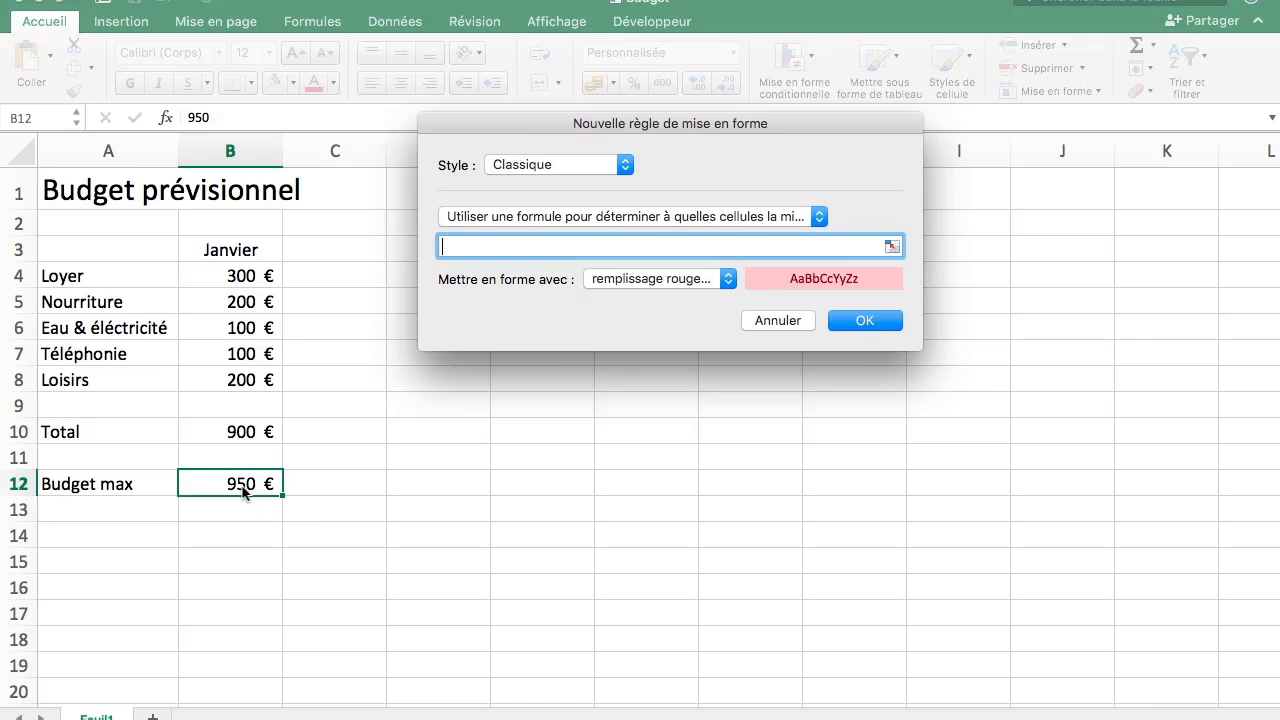
pyautogui.press('Escape')
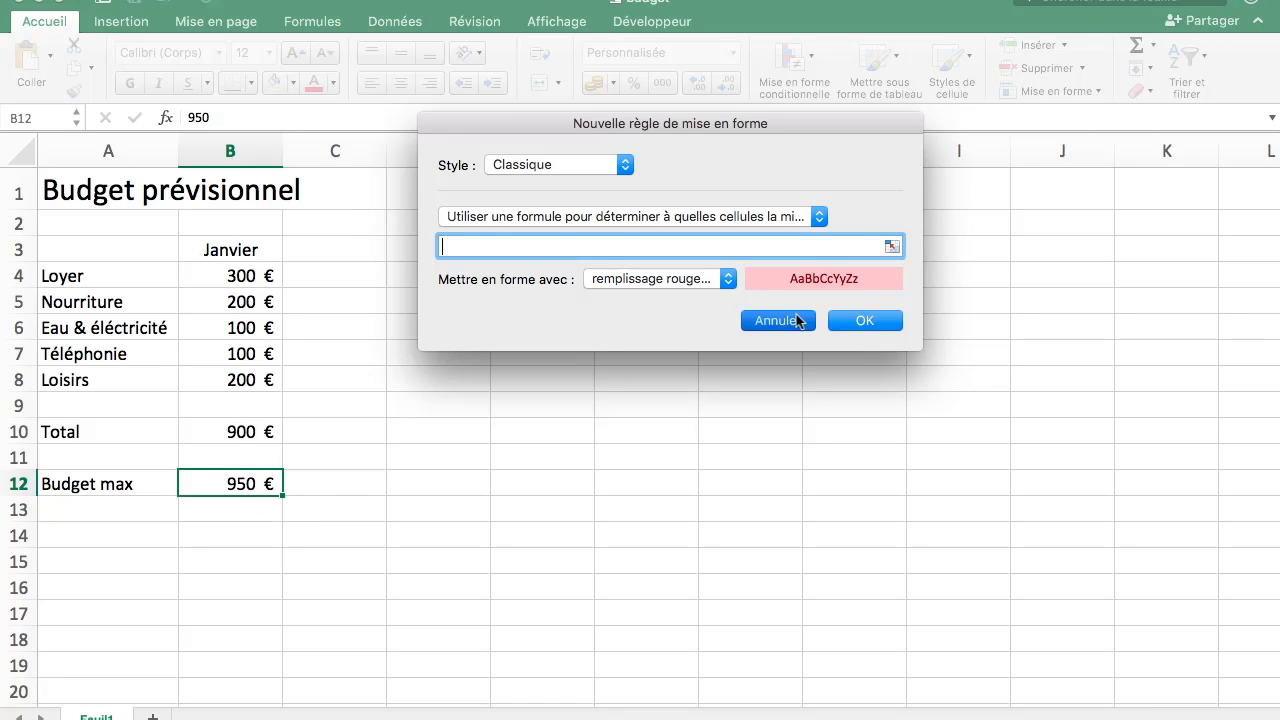
# Start a new Classique conditional formatting rule for the January total in B10 that uses a formula to determine the cells.
pyautogui.click(234, 429)
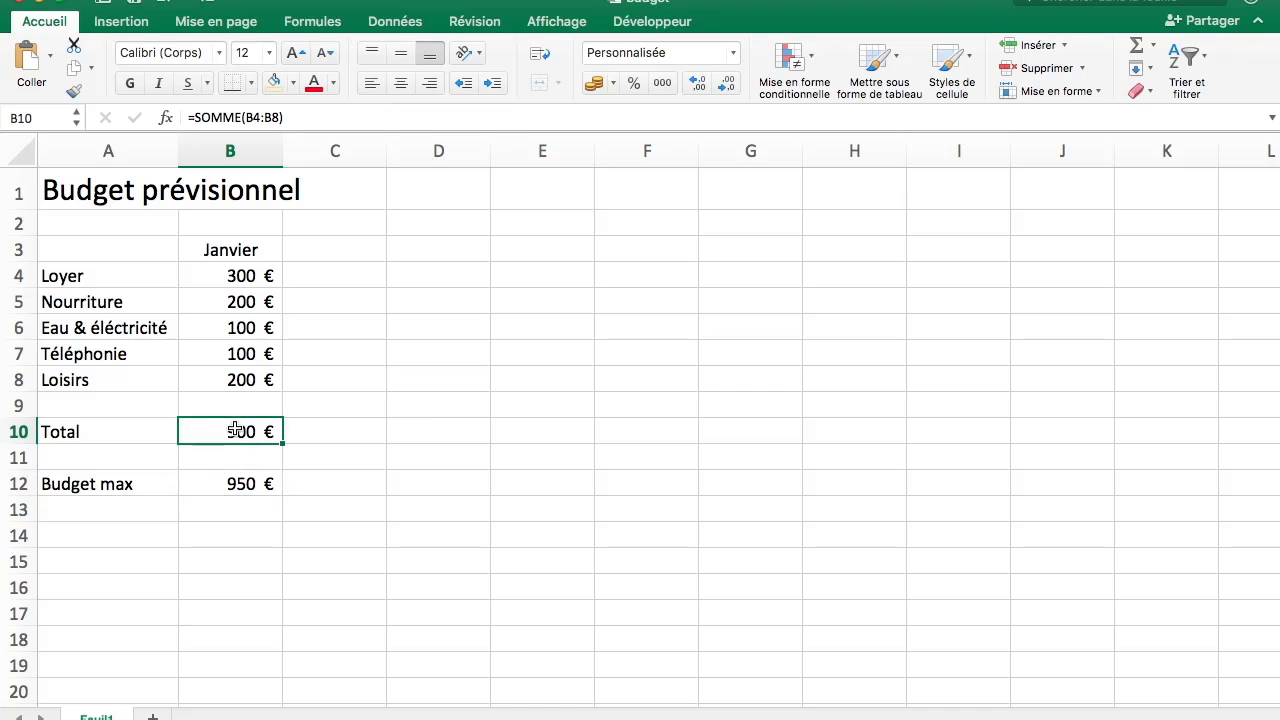
pyautogui.click(807, 68)
pyautogui.click(823, 283)
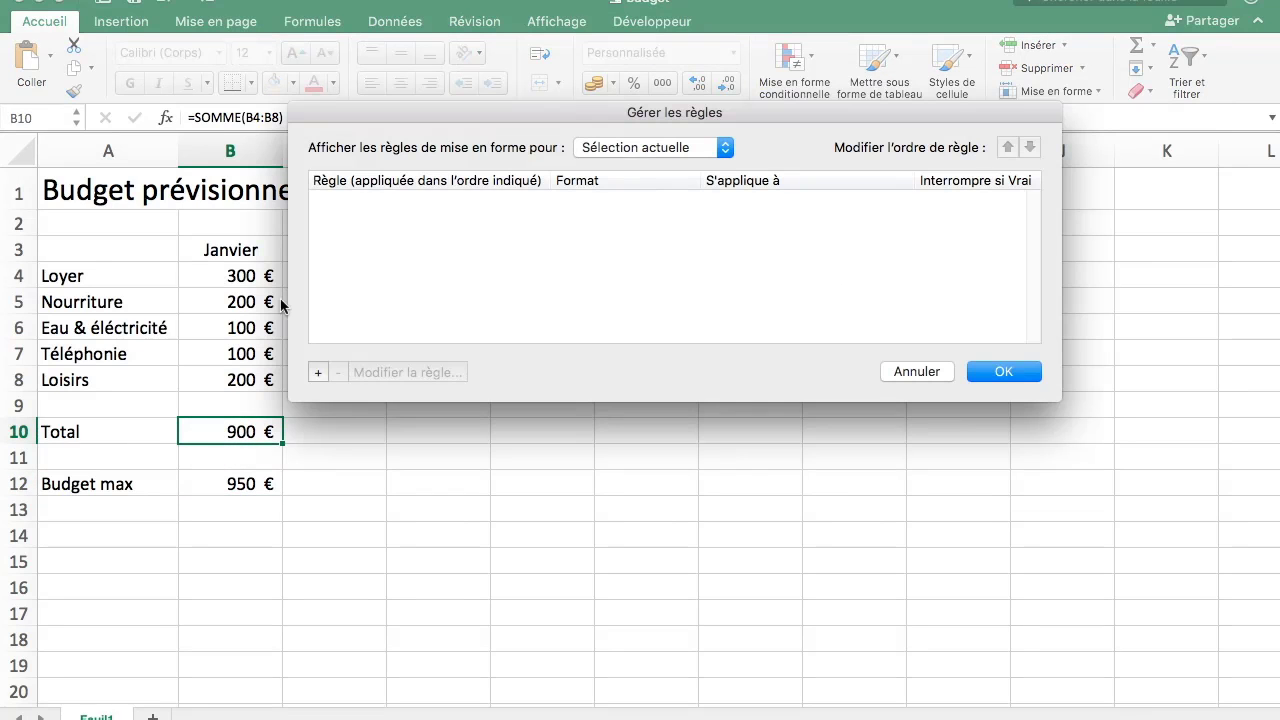
pyautogui.click(318, 372)
pyautogui.click(575, 164)
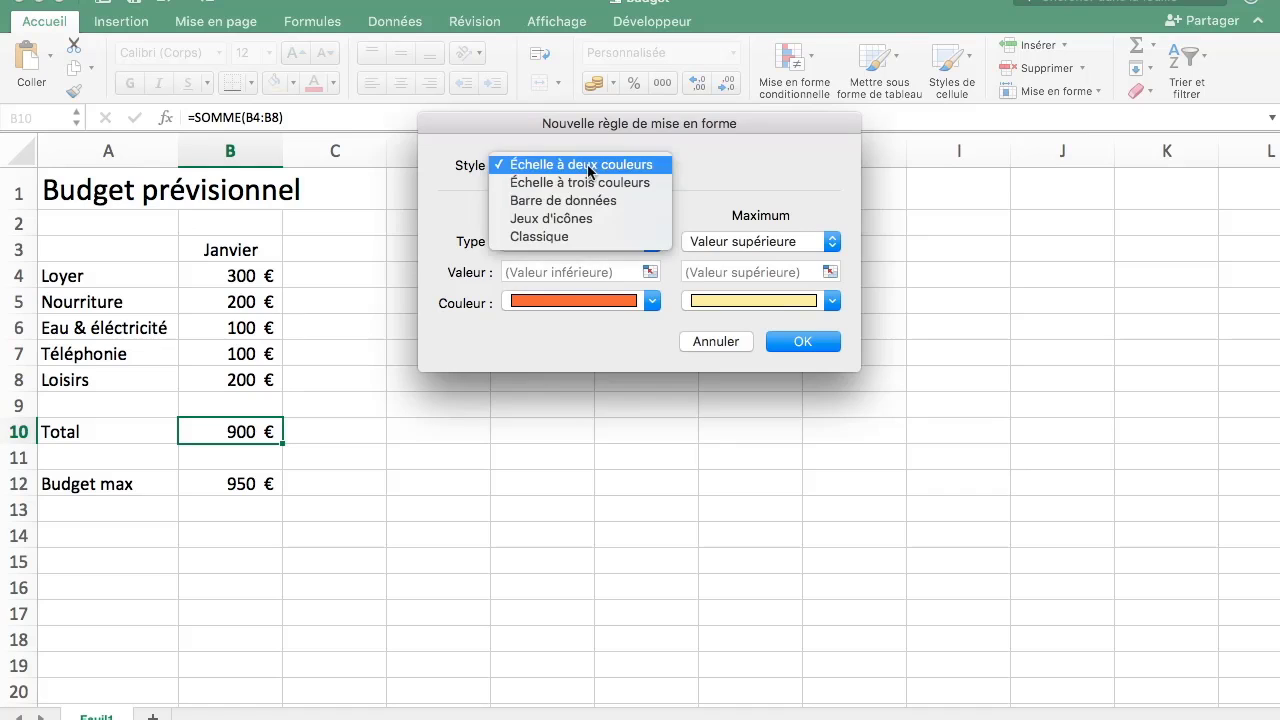
pyautogui.click(560, 237)
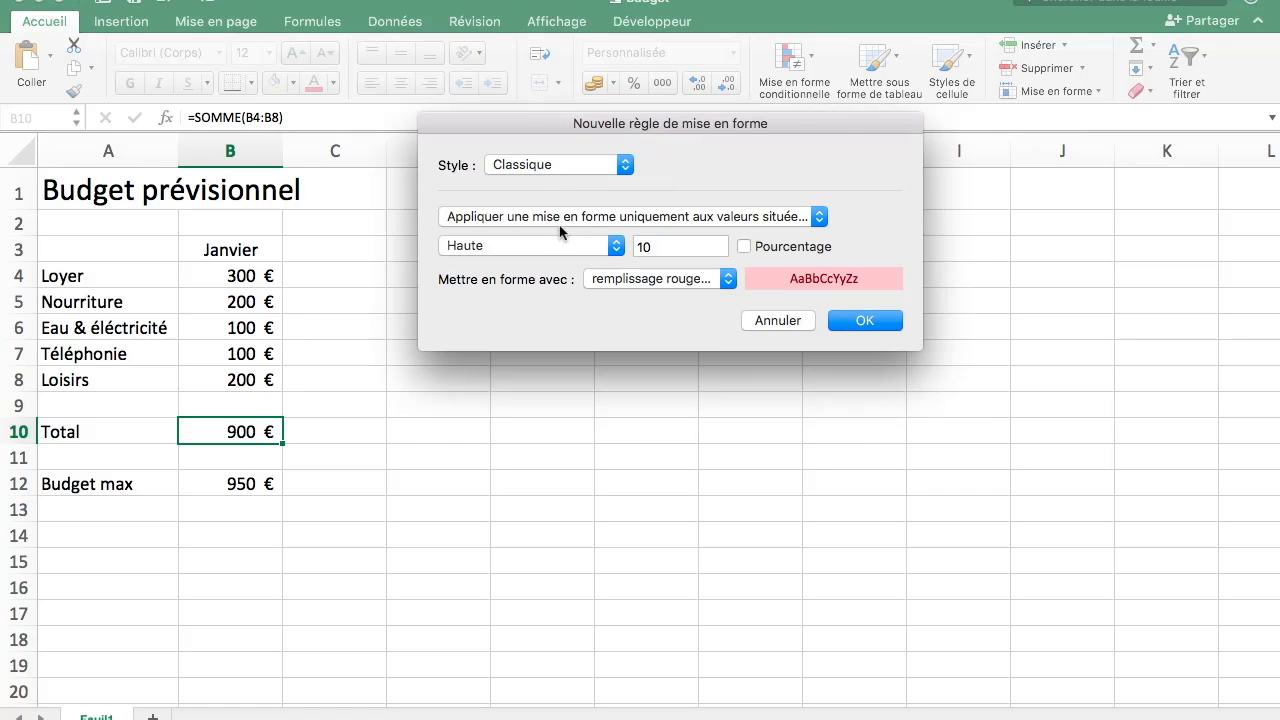
pyautogui.click(560, 216)
pyautogui.click(565, 269)
pyautogui.click(563, 245)
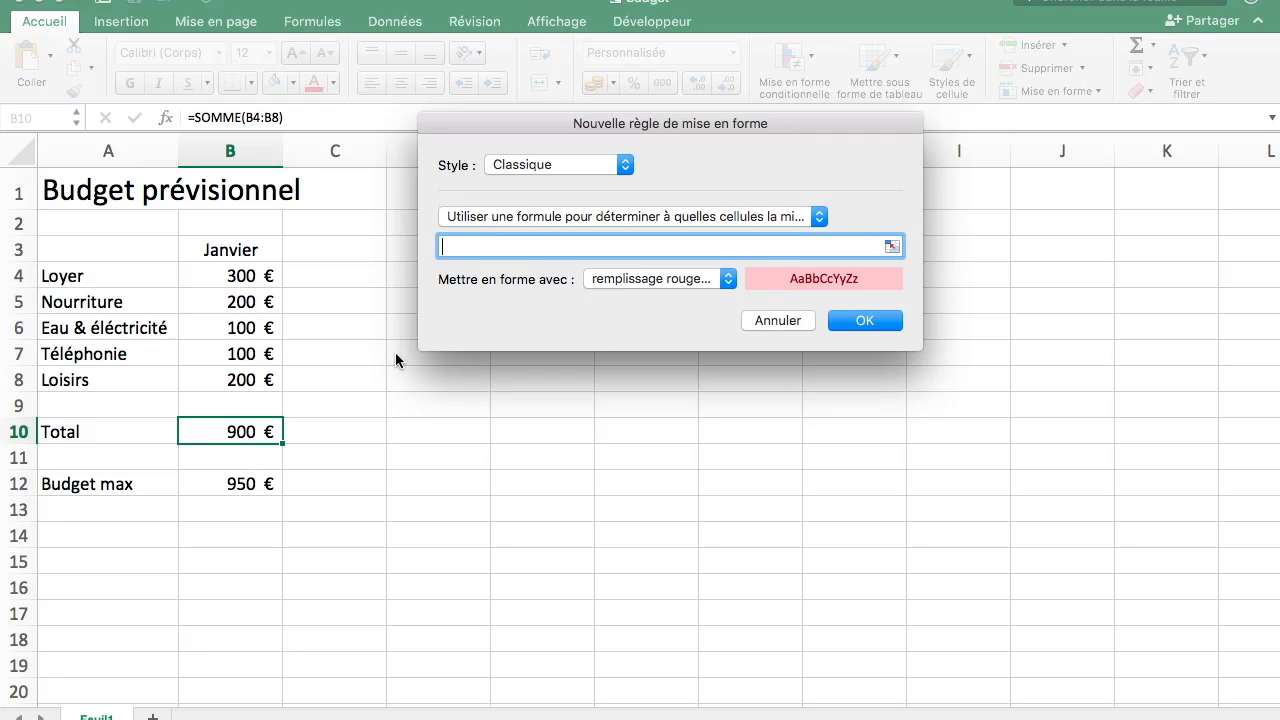
# Enter the rule formula =$B$10>$B$12 with the red fill format and apply the rule to B10.
pyautogui.write('=')
pyautogui.click(247, 432)
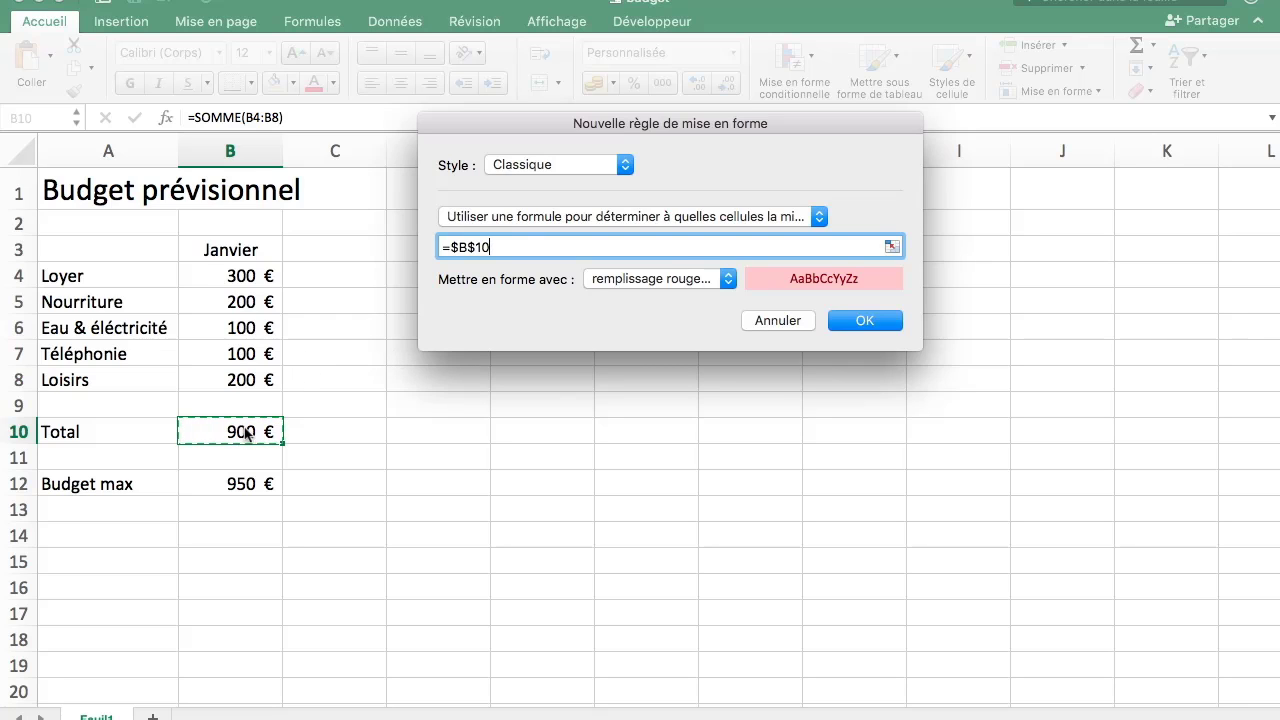
pyautogui.write('>')
pyautogui.click(250, 485)
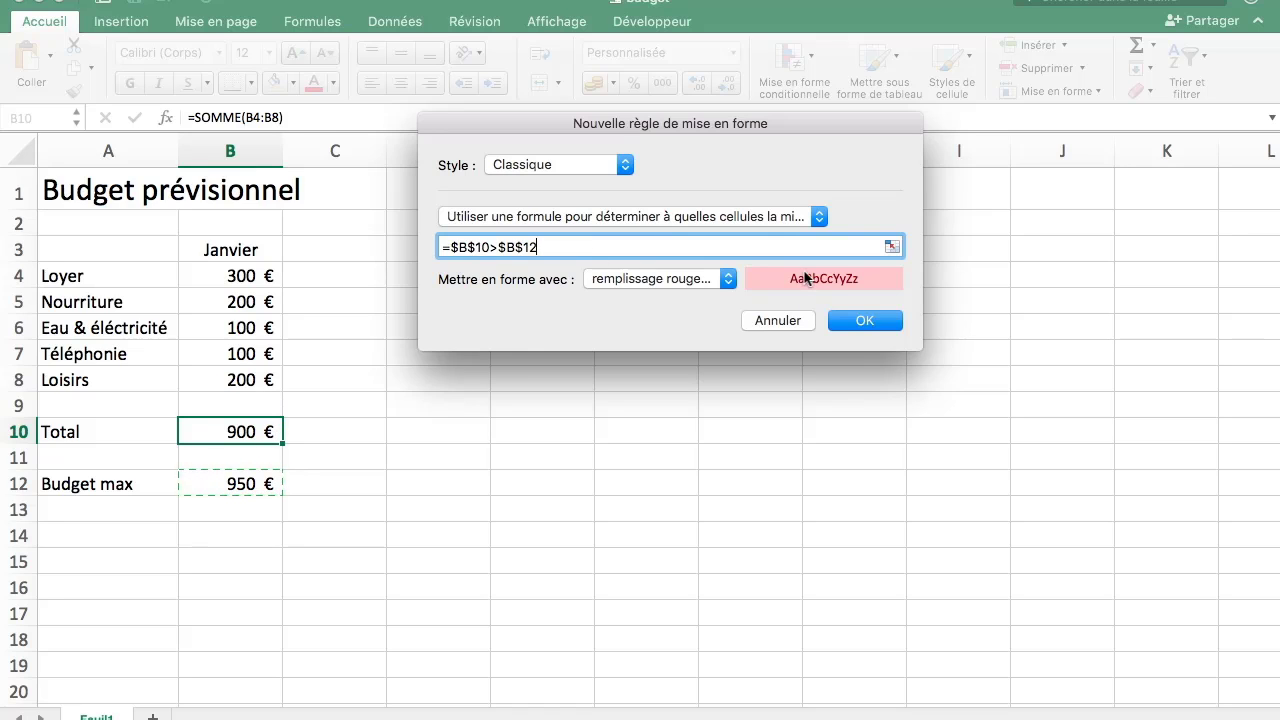
pyautogui.click(878, 320)
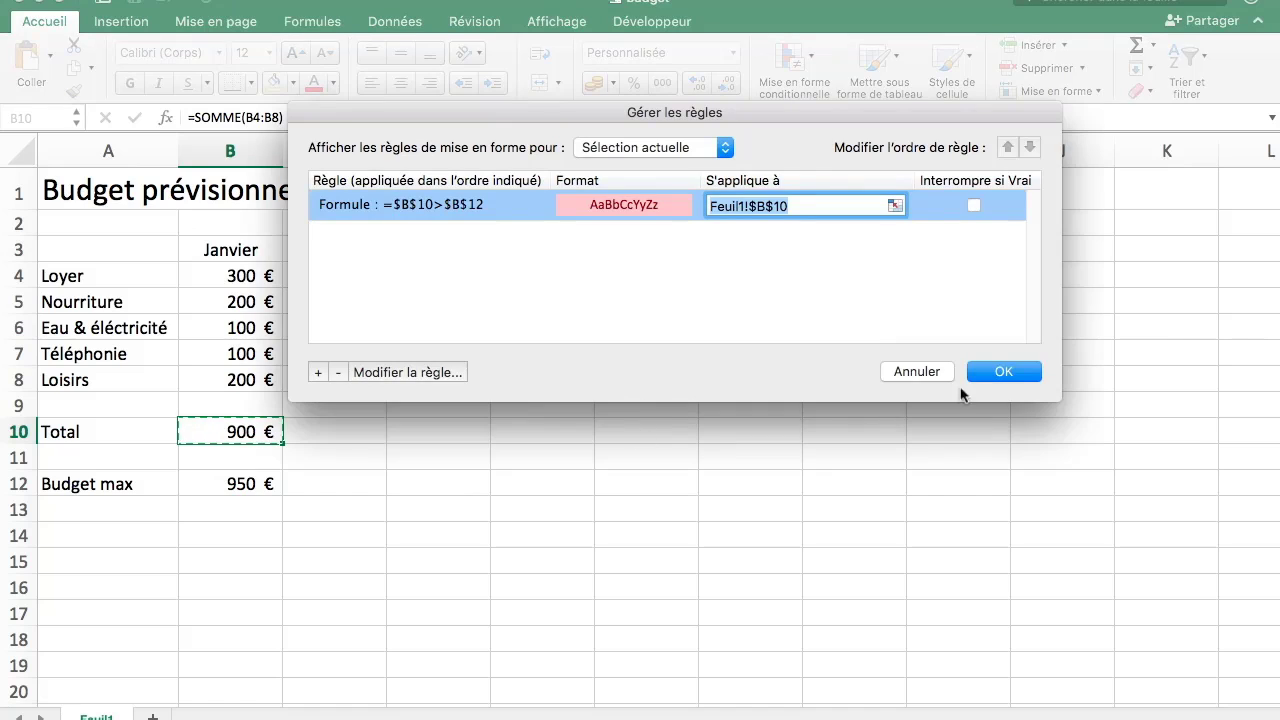
pyautogui.click(982, 371)
pyautogui.click(463, 376)
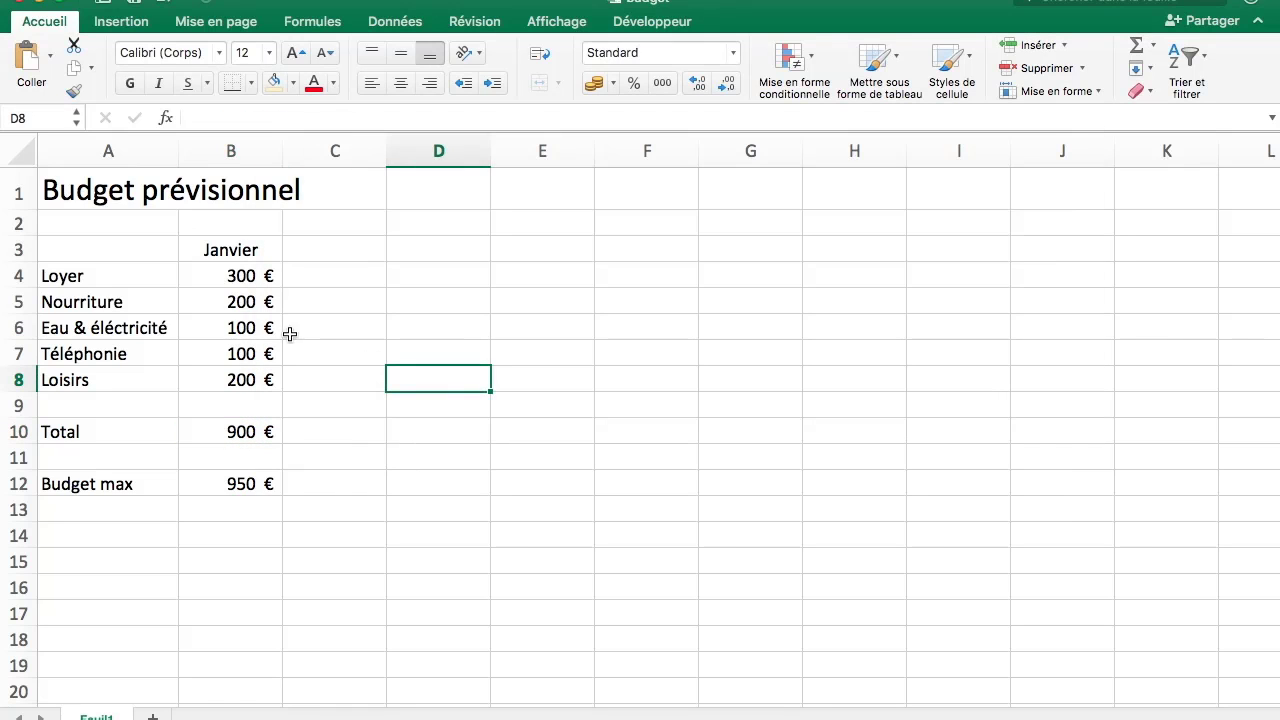
# Test the rule by setting the January Eau & éléctricité amount in B6 to 500, and undo the change.
pyautogui.click(256, 329)
pyautogui.write('500')
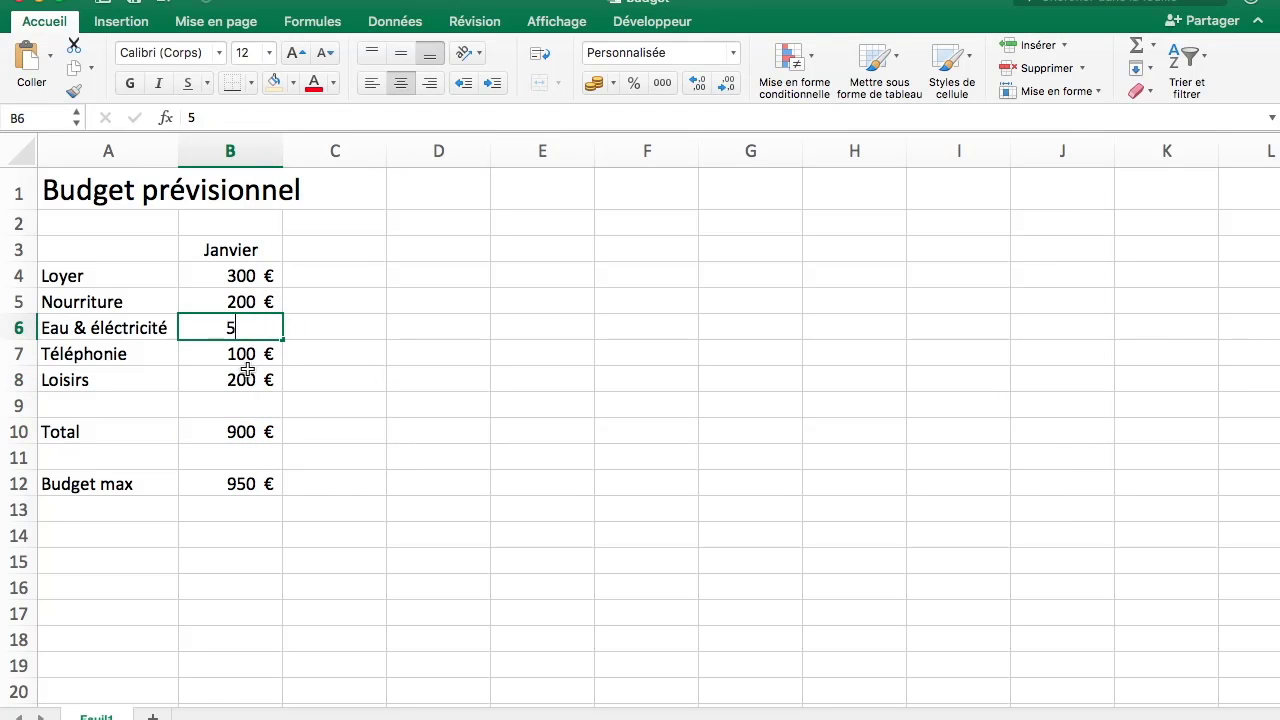
pyautogui.press('Return')
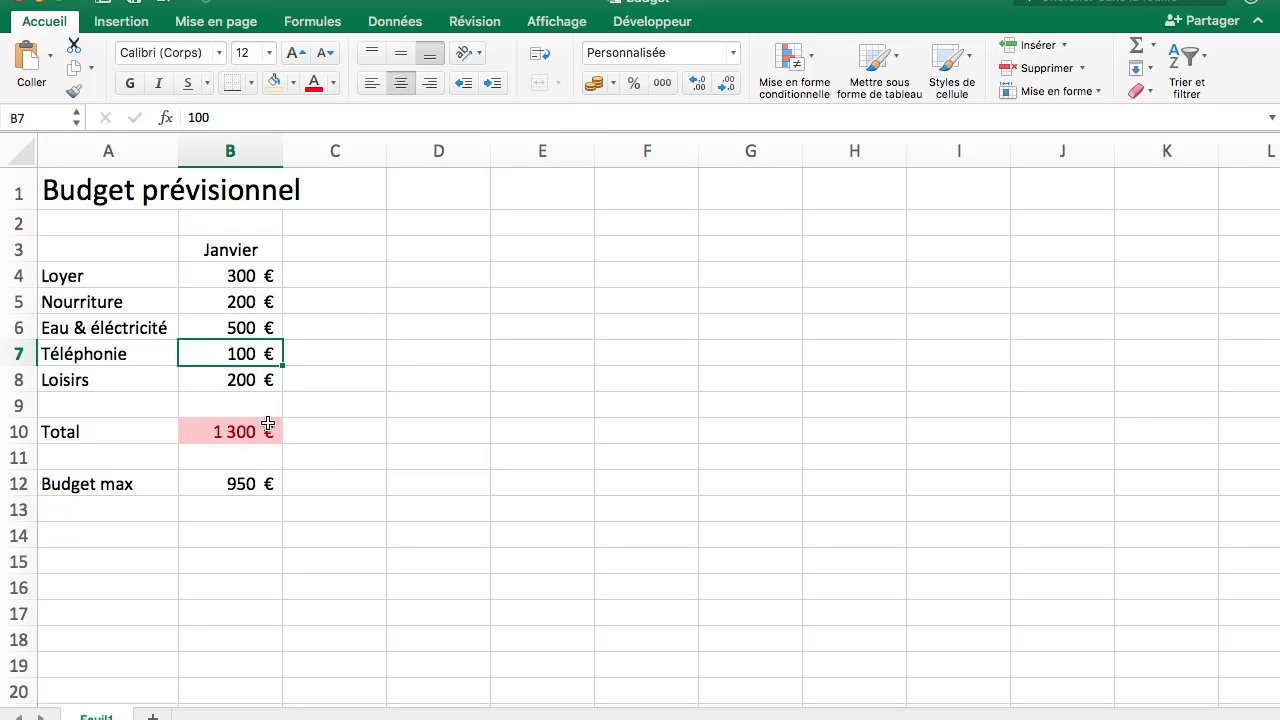
pyautogui.press('super+z')
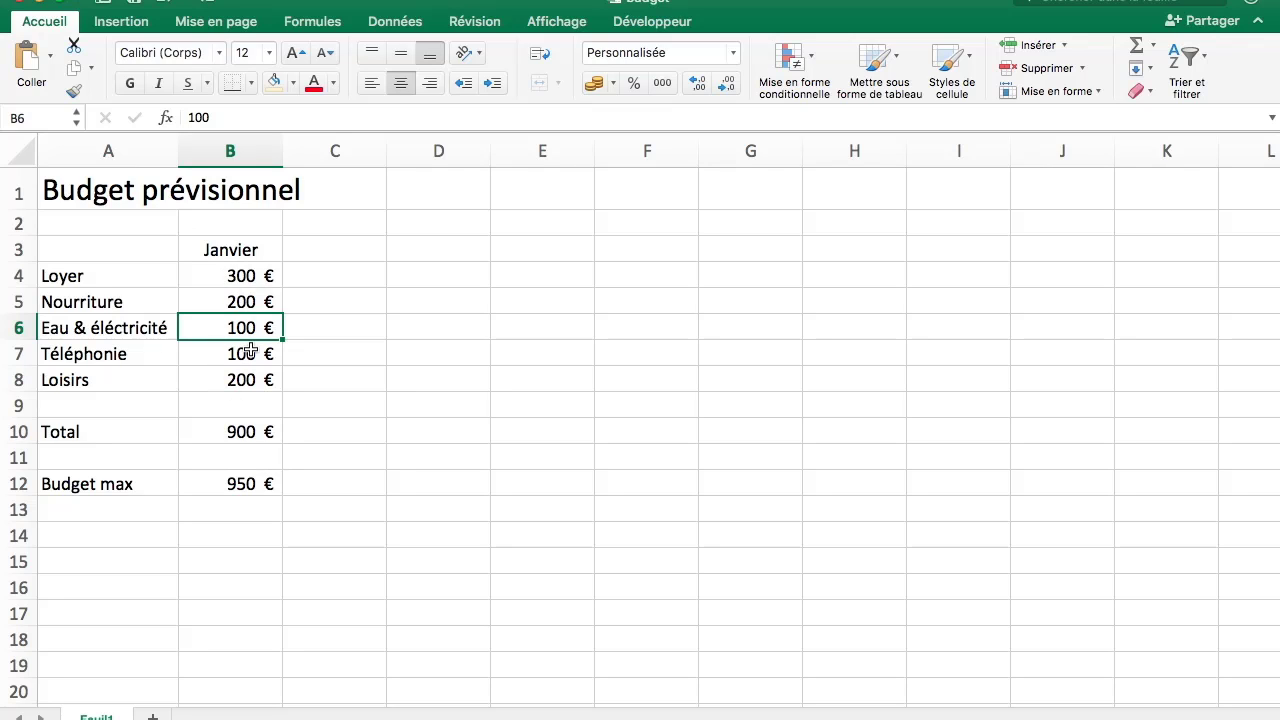
pyautogui.click(356, 246)
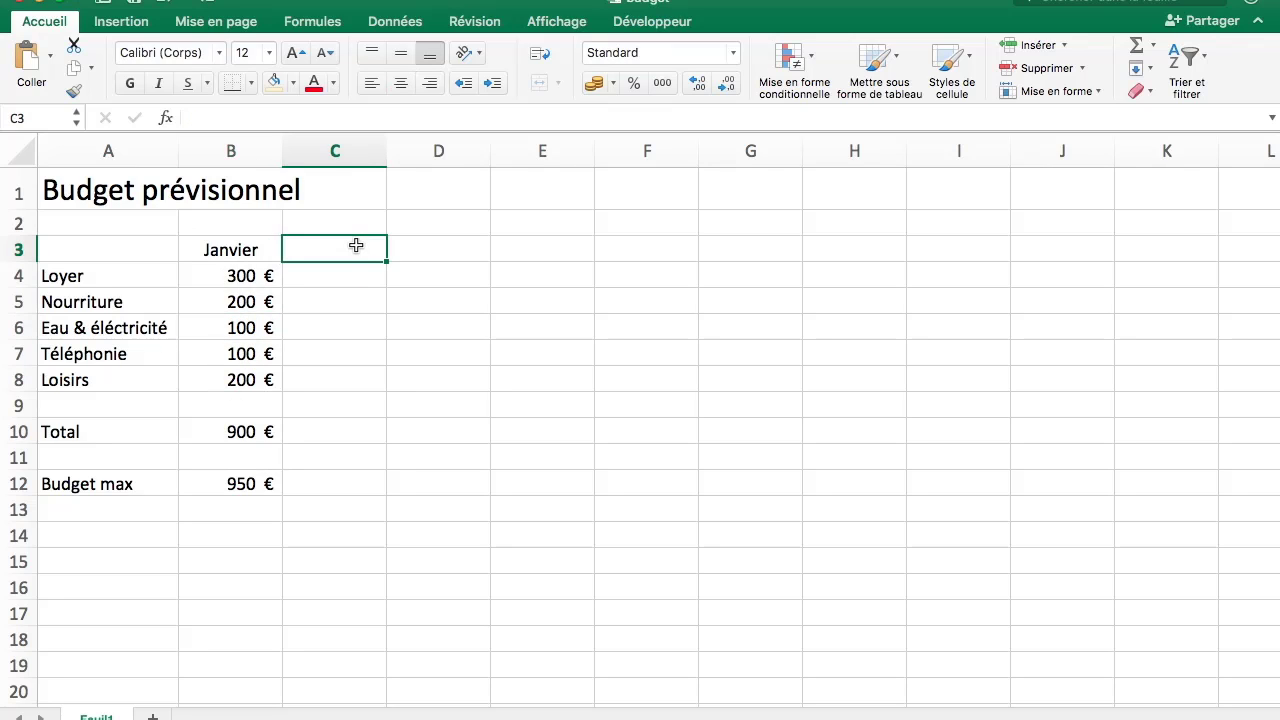
pyautogui.write('Fé')
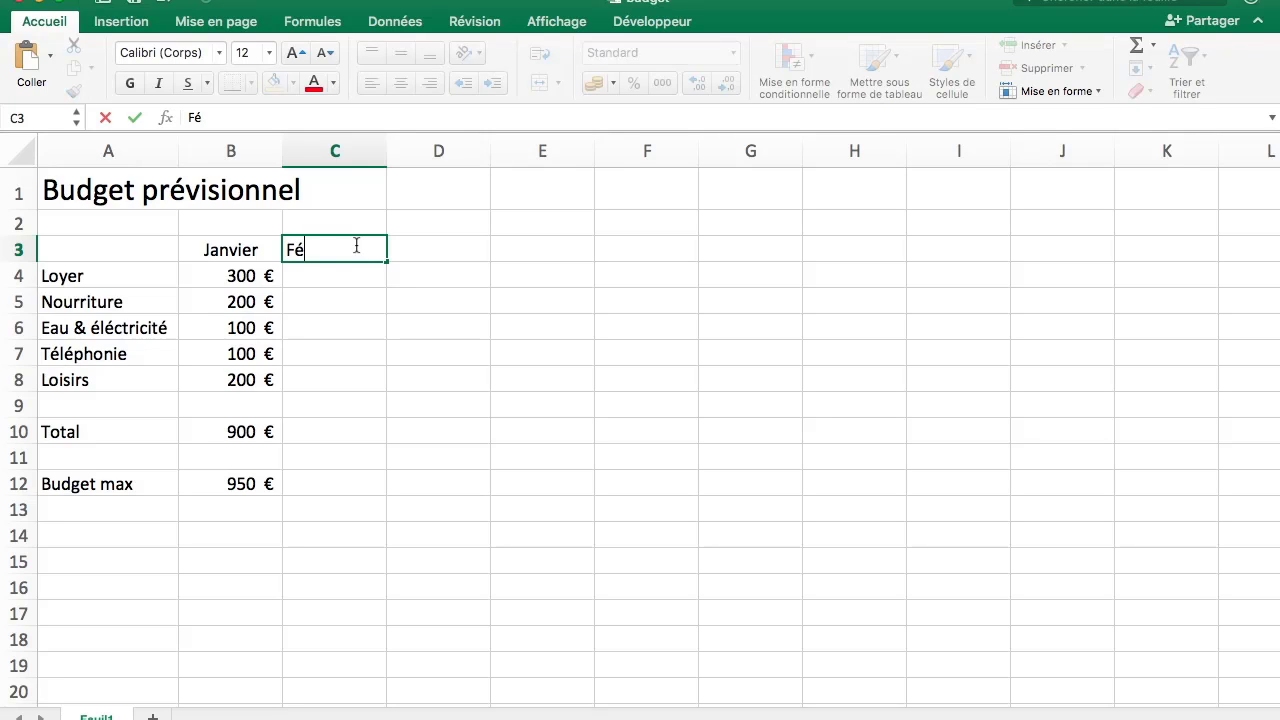
pyautogui.press('Escape')
# Test the total's red formatting by setting the January Téléphonie amount in B7 to 500, and undo the change.
pyautogui.click(258, 430)
pyautogui.click(245, 353)
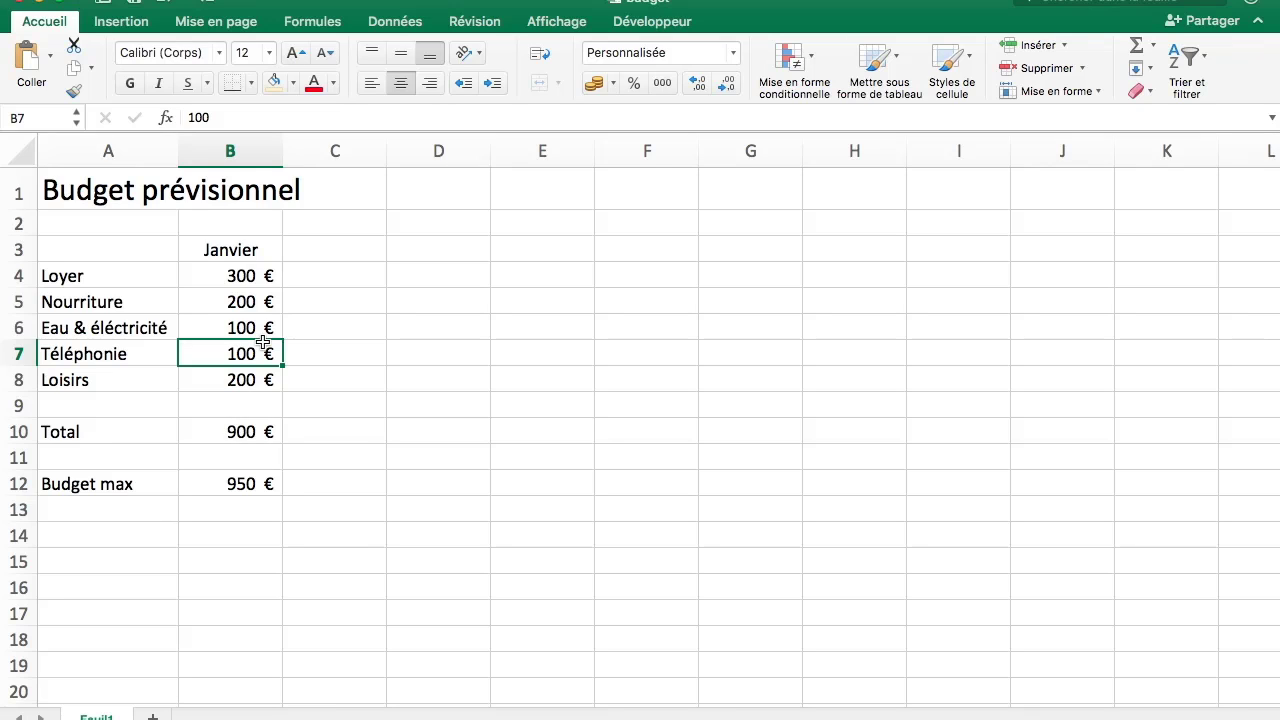
pyautogui.write('500')
pyautogui.press('Return')
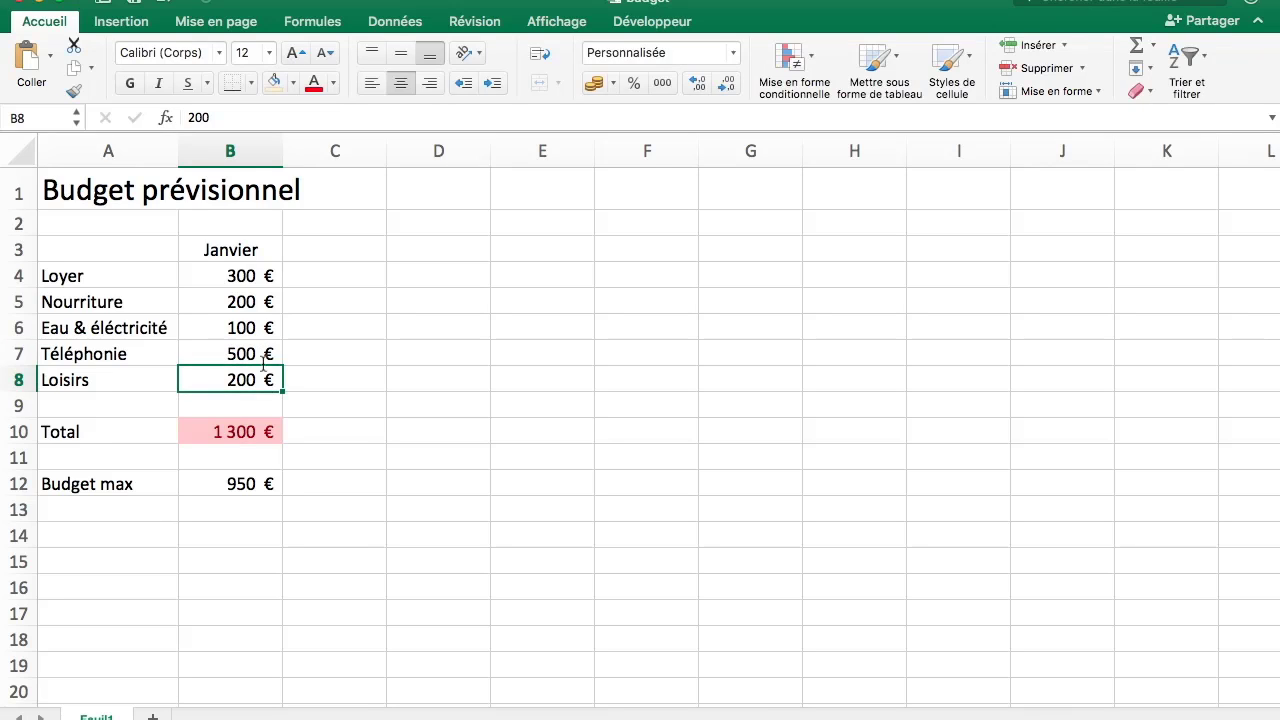
pyautogui.press('super+z')
# Enter the month heading Février in cell C3, beside Janvier.
pyautogui.click(371, 250)
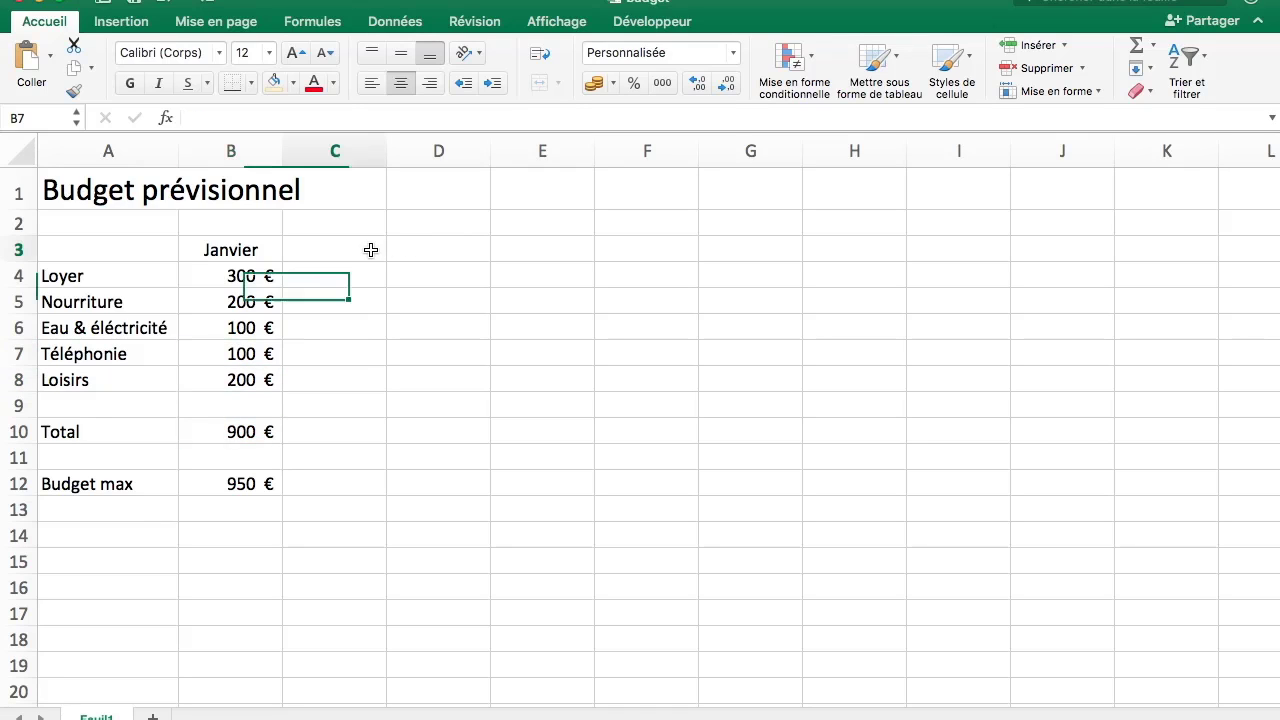
pyautogui.write('Févri')
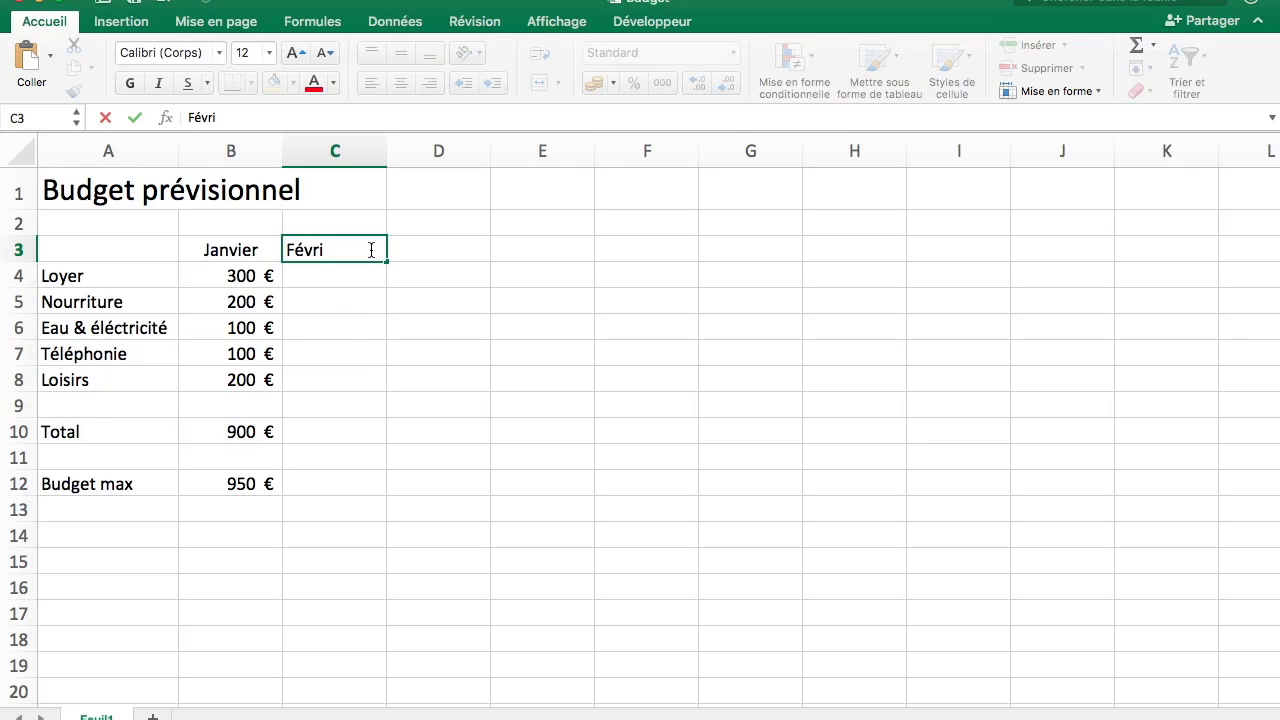
pyautogui.write('er')
pyautogui.press('Return')
# Copy the January amounts, total and maximum budget from B4:B12 into the Février column starting at C4.
pyautogui.click(262, 275)
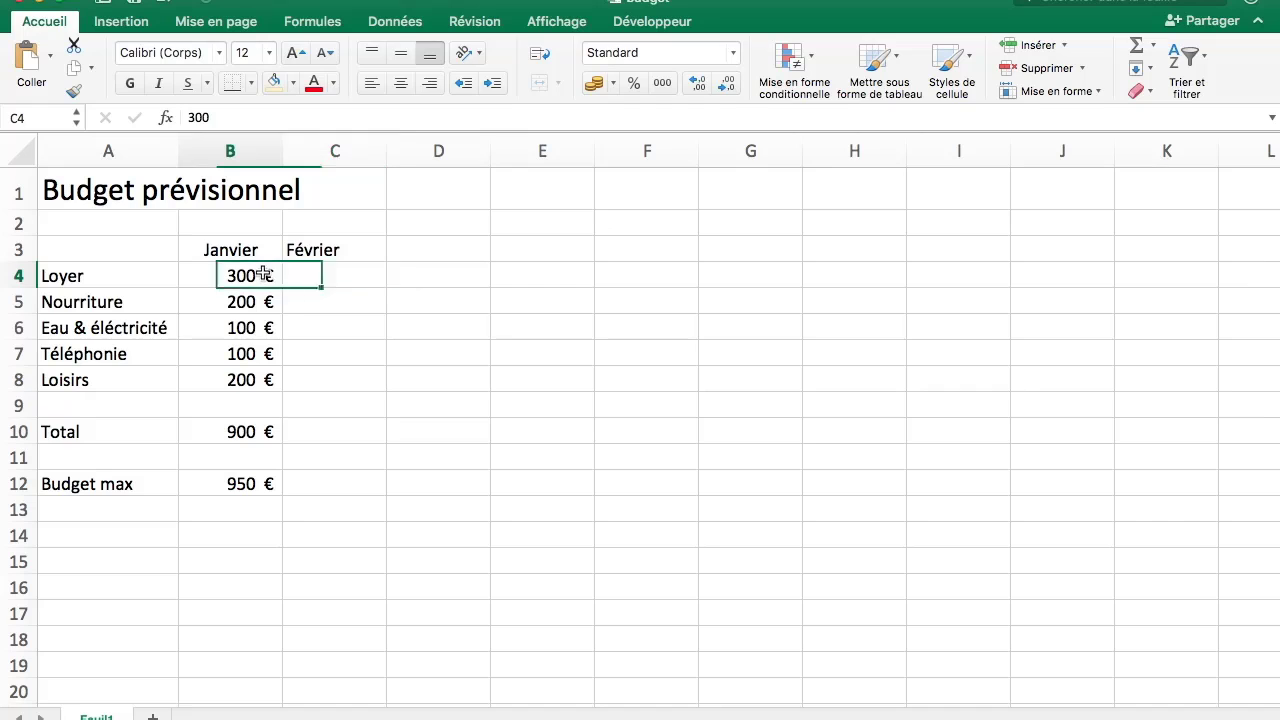
pyautogui.moveTo(262, 275); pyautogui.dragTo(261, 484)
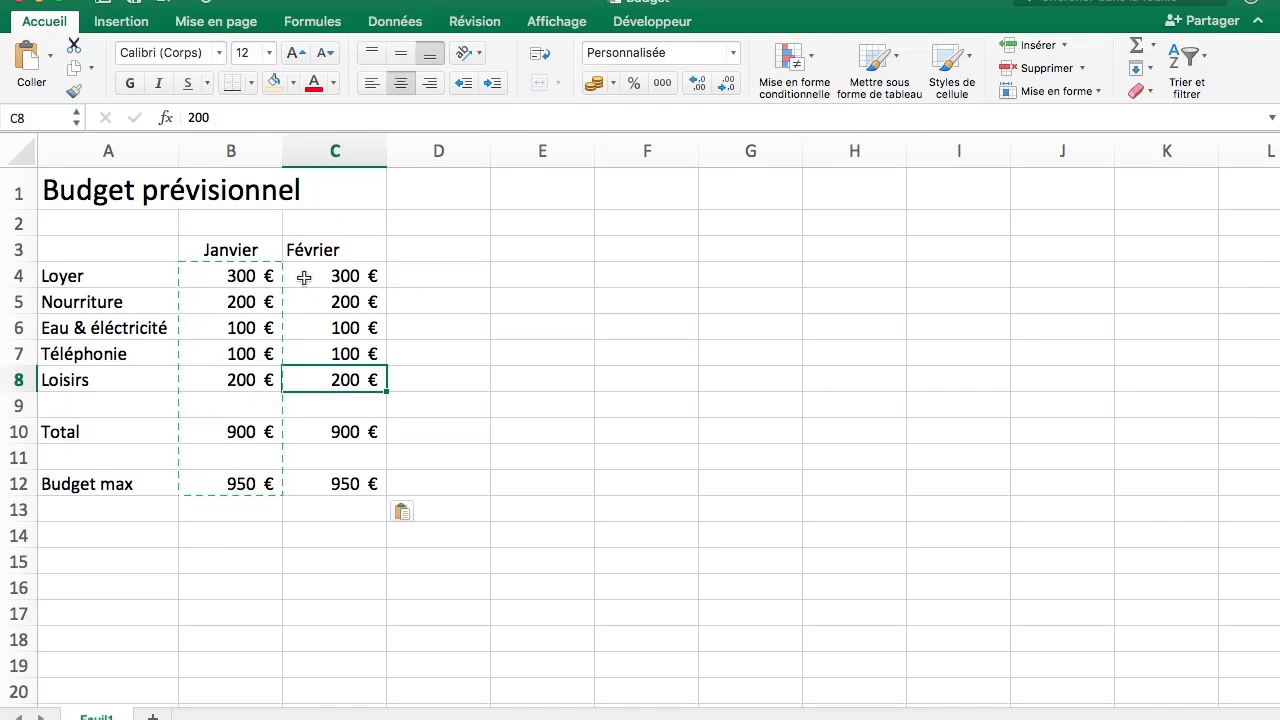
# Center the Février heading in cell C3.
pyautogui.press('Up')
pyautogui.press('Up')
pyautogui.press('Up')
pyautogui.press('Up')
pyautogui.press('Up')
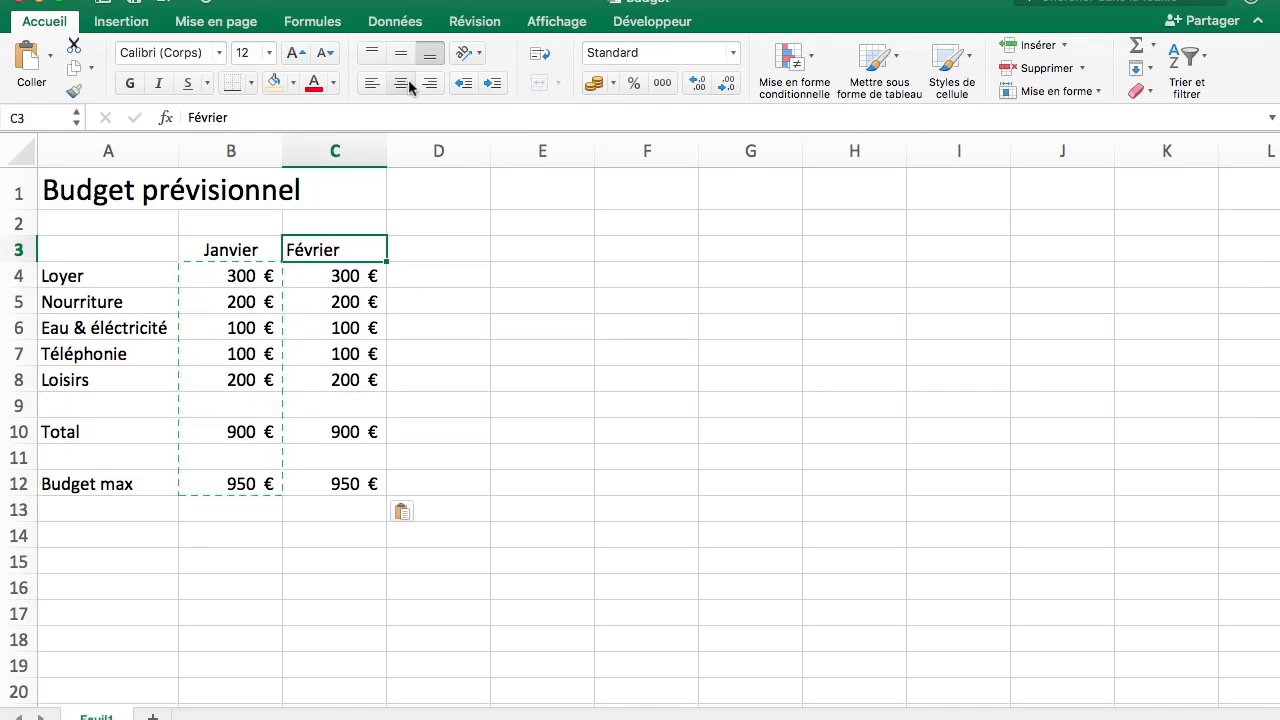
pyautogui.click(408, 82)
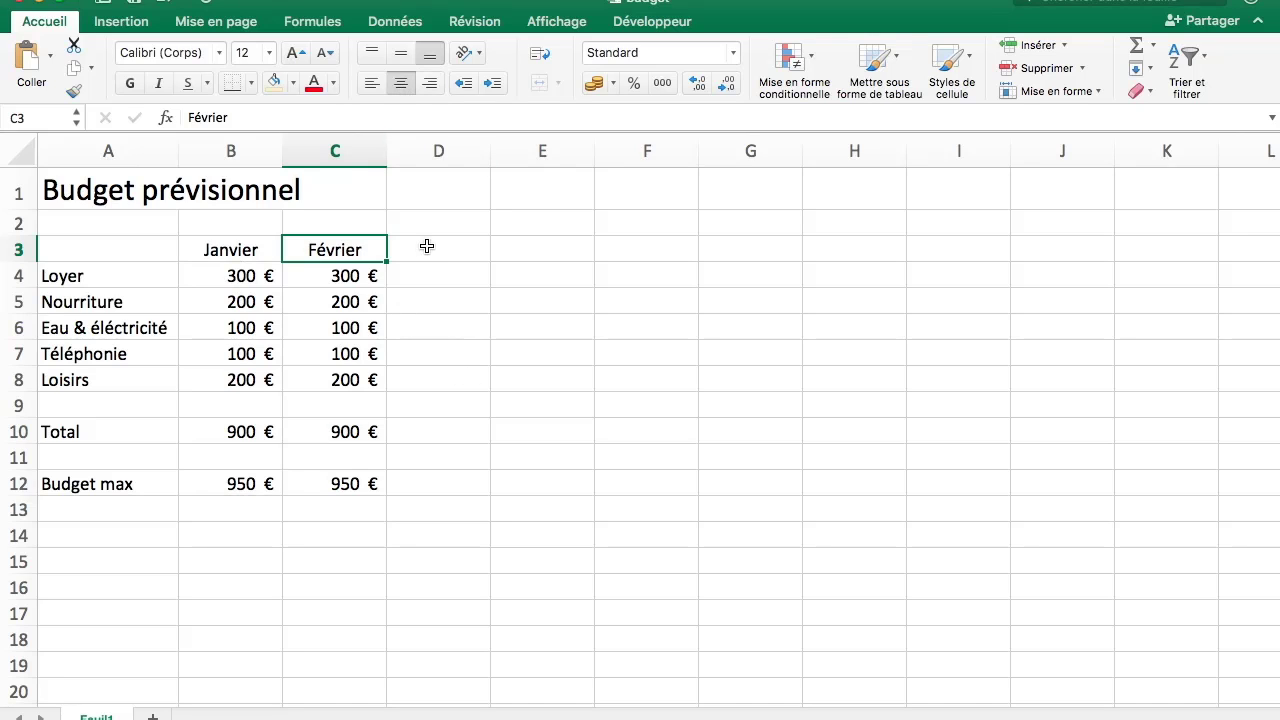
# Test the February total by setting the Téléphonie amount in C7 to 500, and set it back to 100.
pyautogui.moveTo(347, 272); pyautogui.dragTo(345, 380)
pyautogui.click(352, 353)
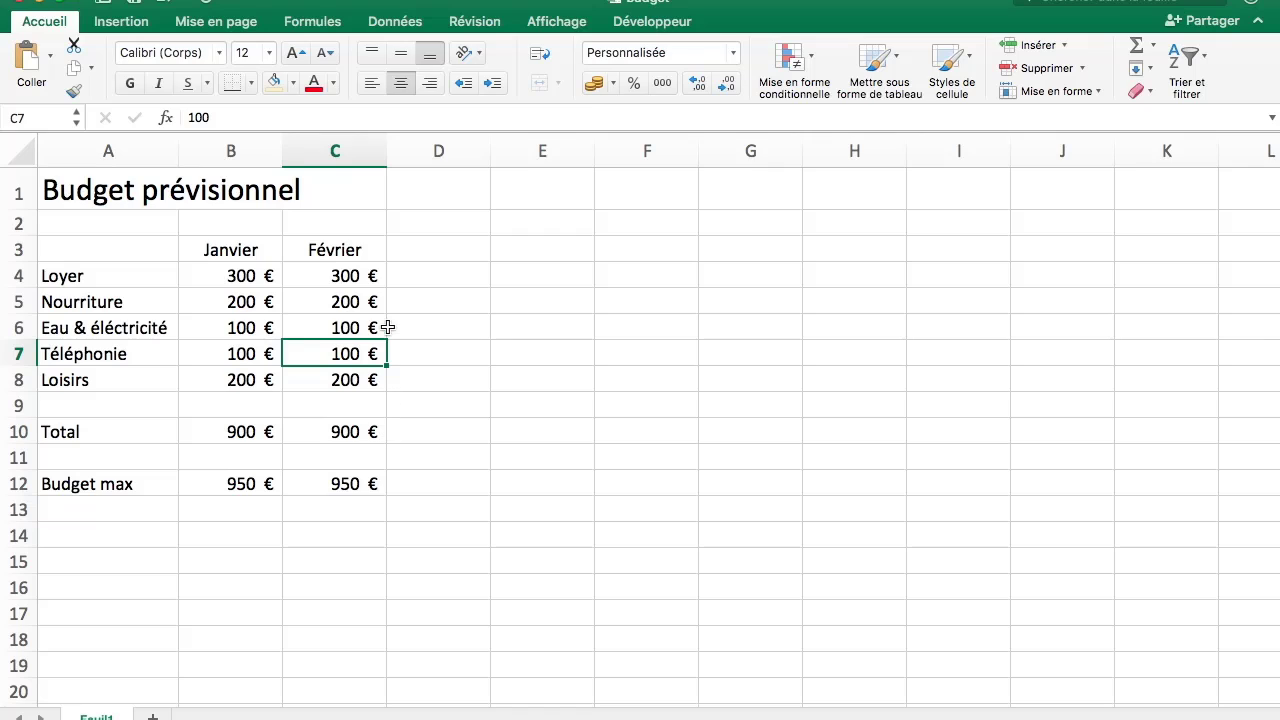
pyautogui.write('500')
pyautogui.press('Return')
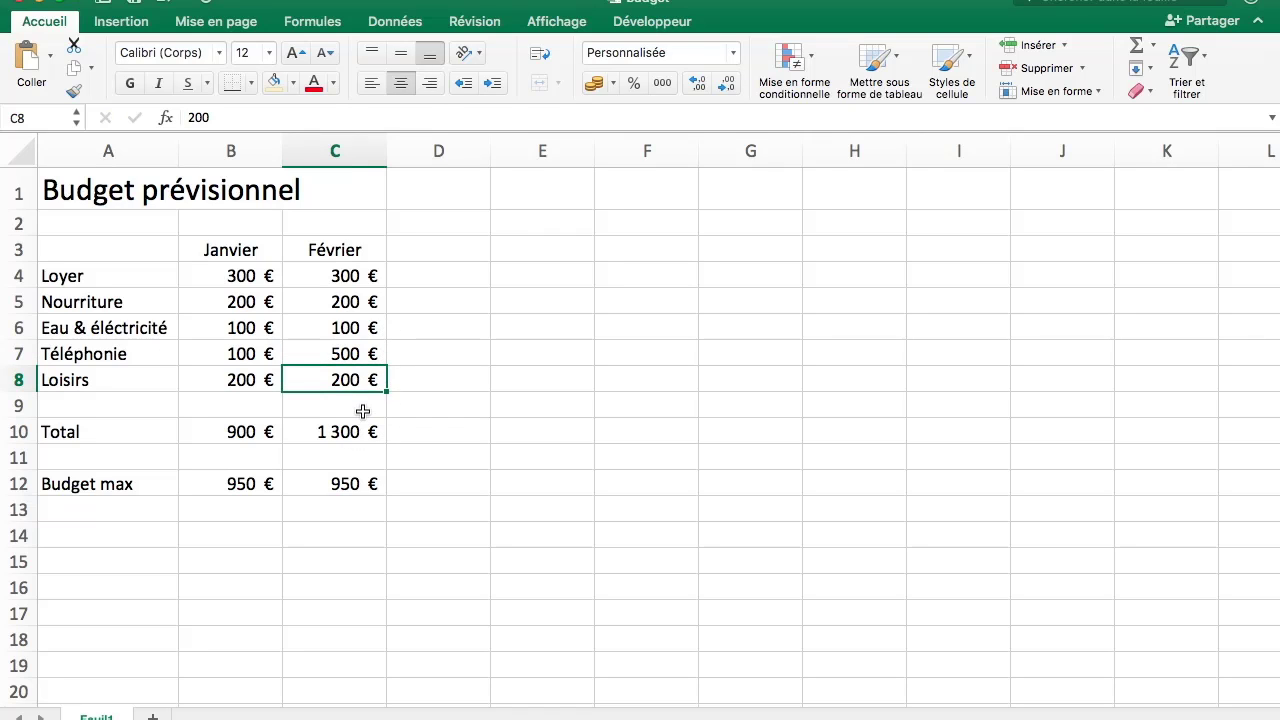
pyautogui.click(361, 354)
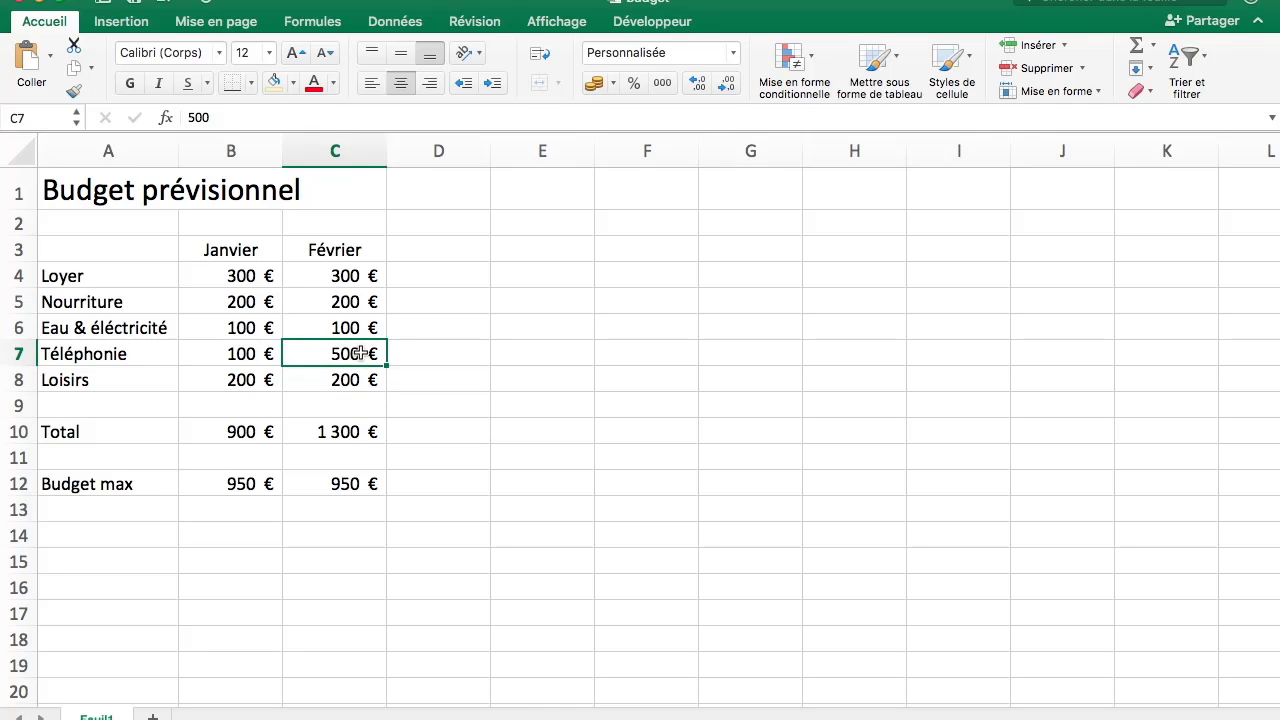
pyautogui.write('100')
pyautogui.press('Return')
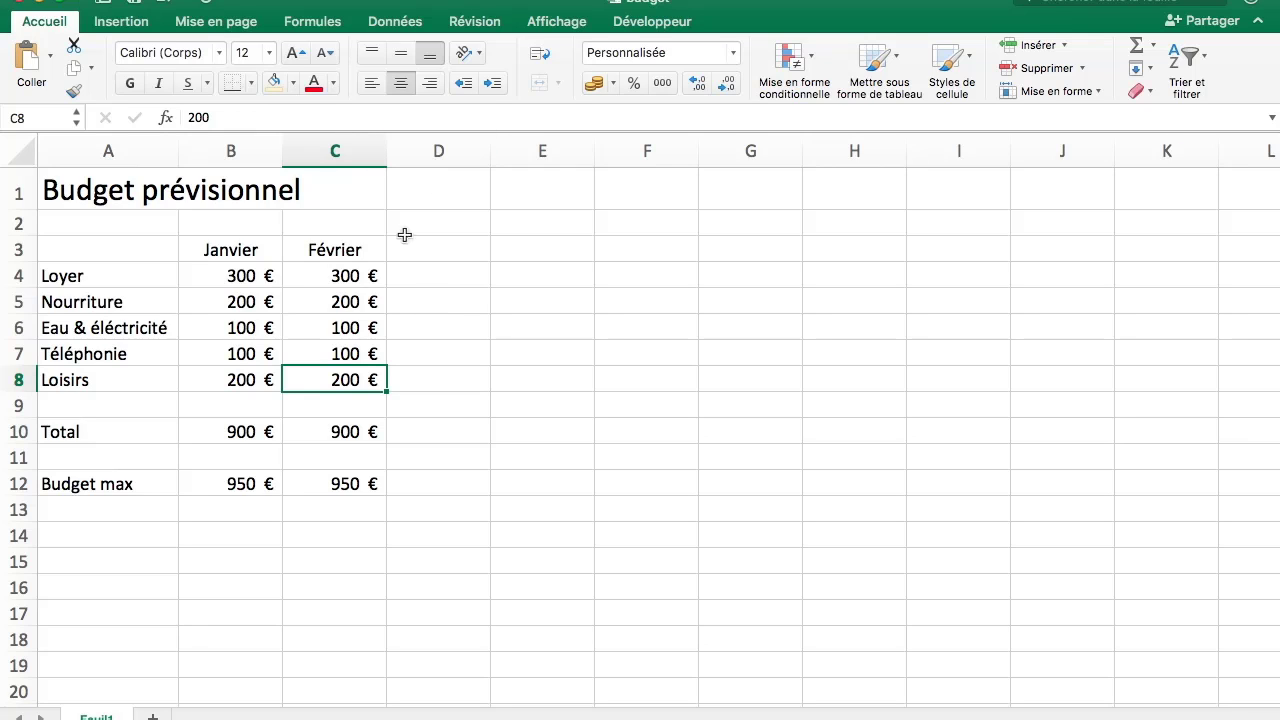
# Start a data validation rule for the February amounts in C4:C8, with Personnalisés as the allowed criterion.
pyautogui.click(414, 22)
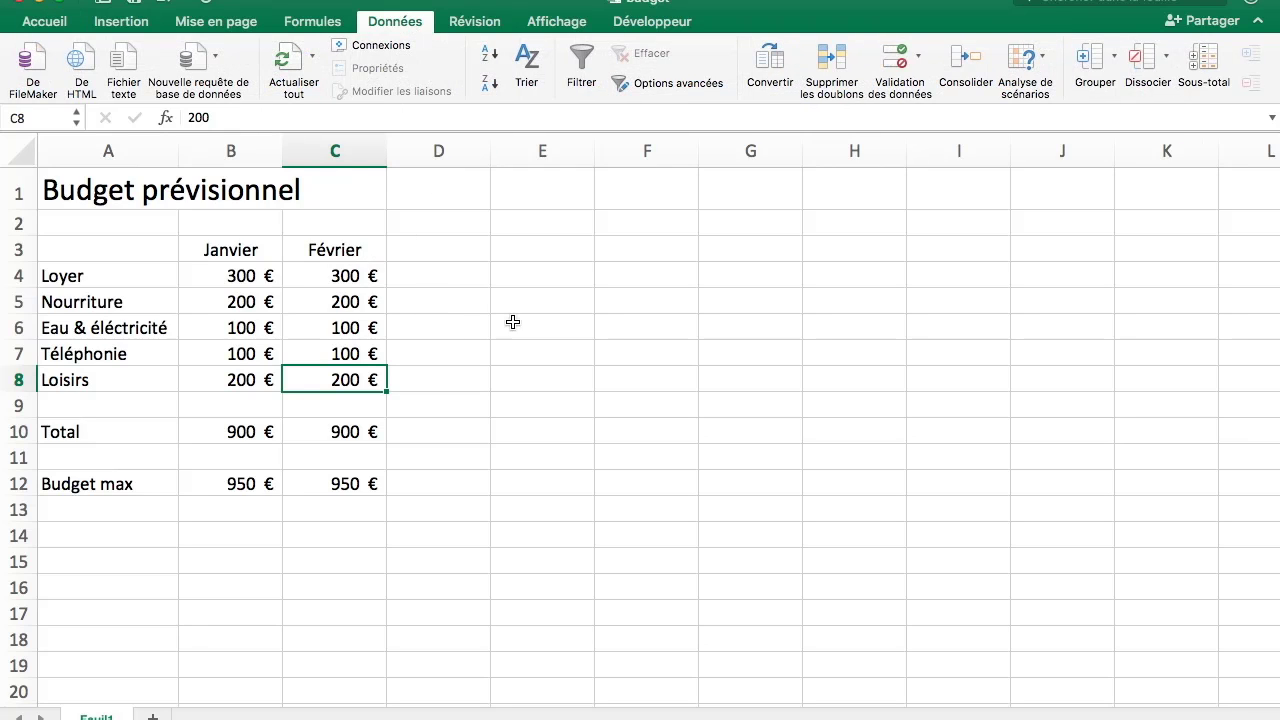
pyautogui.moveTo(366, 276); pyautogui.dragTo(349, 378)
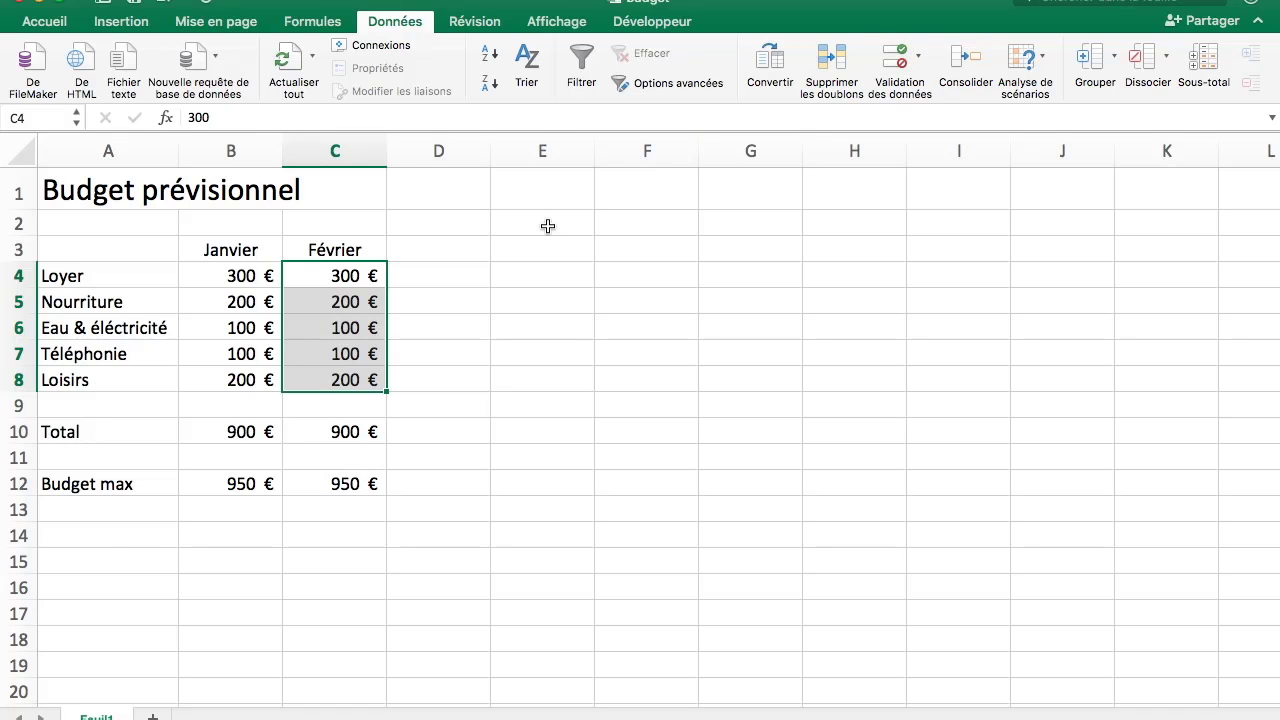
pyautogui.click(895, 60)
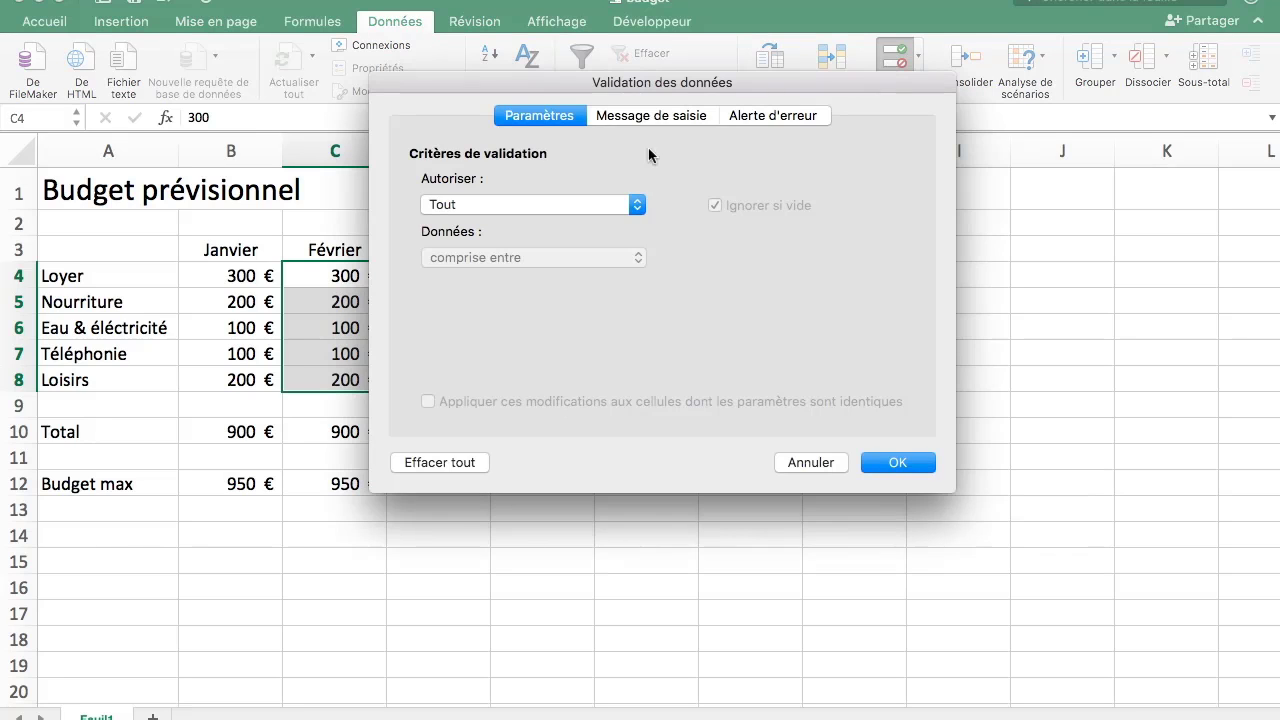
pyautogui.click(550, 208)
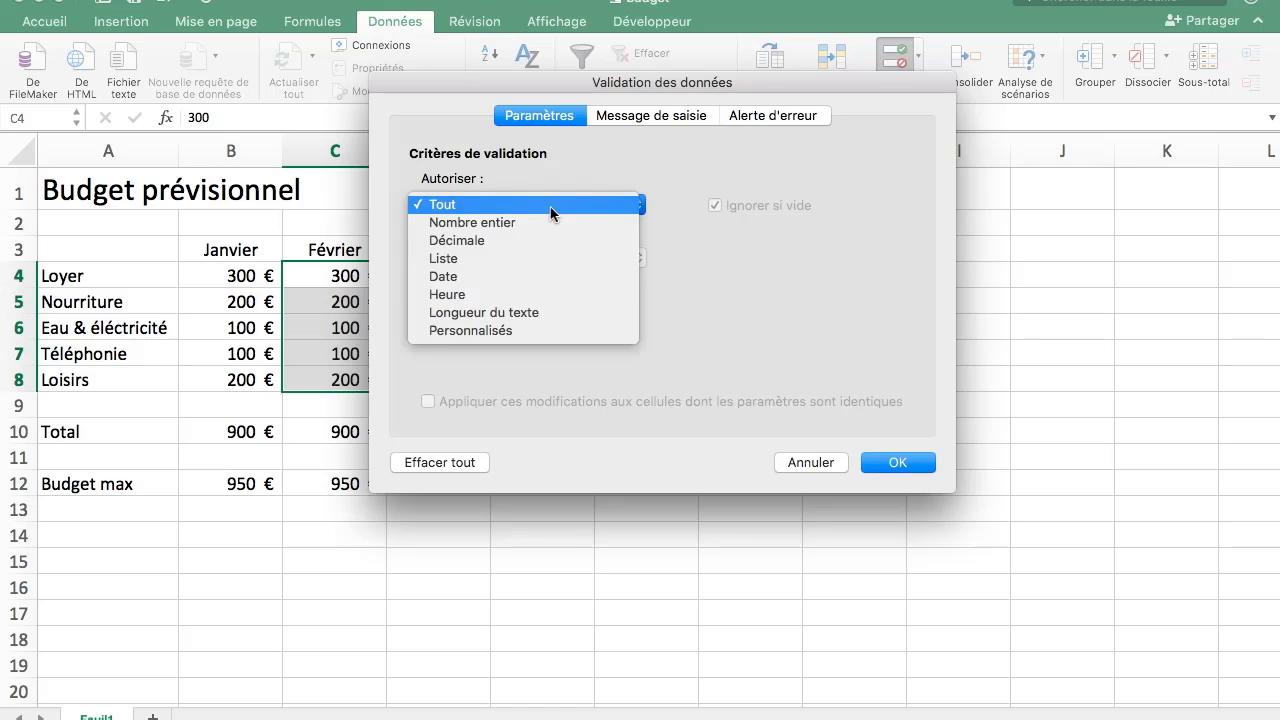
pyautogui.click(553, 331)
pyautogui.moveTo(555, 82); pyautogui.dragTo(657, 158)
# Enter the validation formula =somme($C$4:$C$8)<$C$12, using absolute references to the February amounts and maximum budget.
pyautogui.click(597, 390)
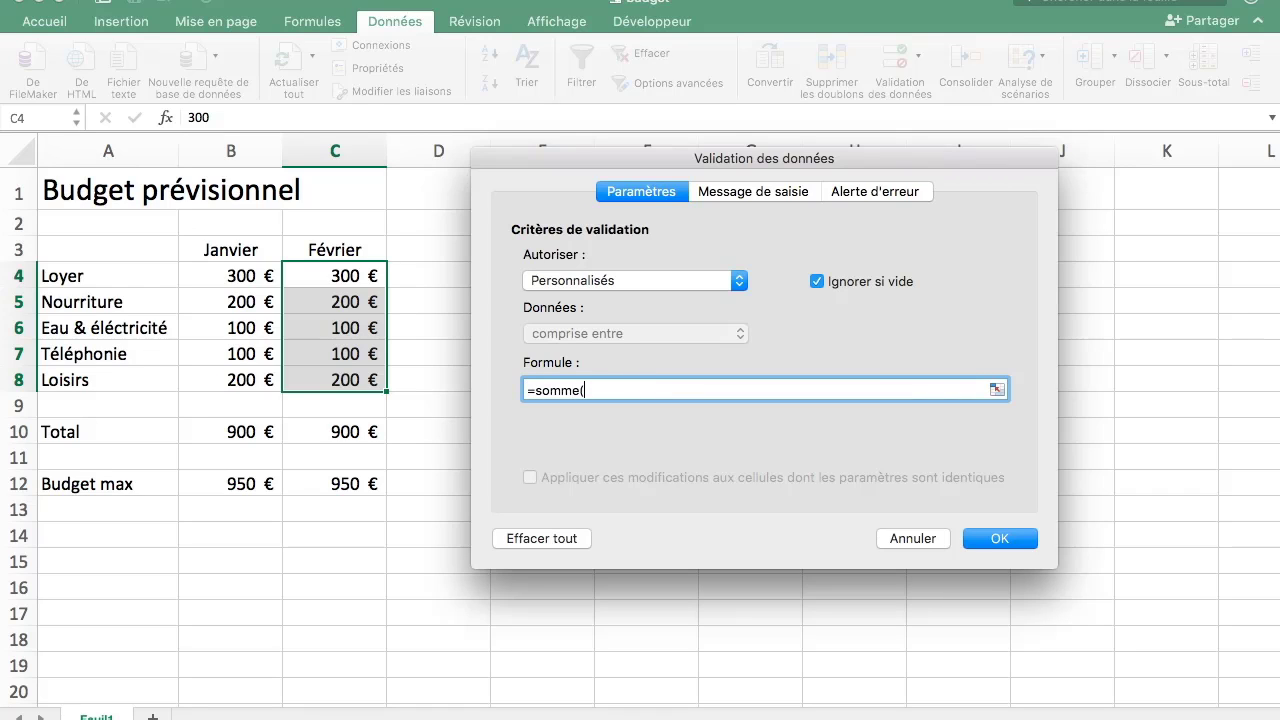
pyautogui.moveTo(372, 386); pyautogui.dragTo(372, 282)
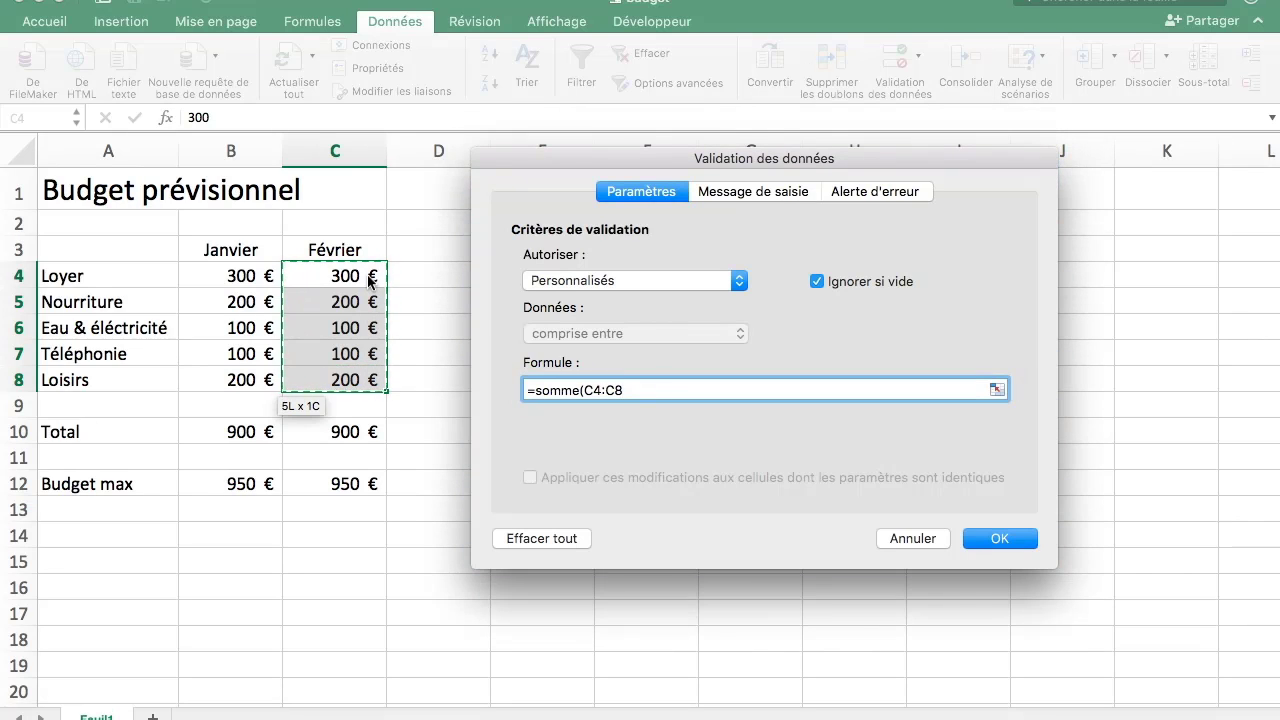
pyautogui.press('F4')
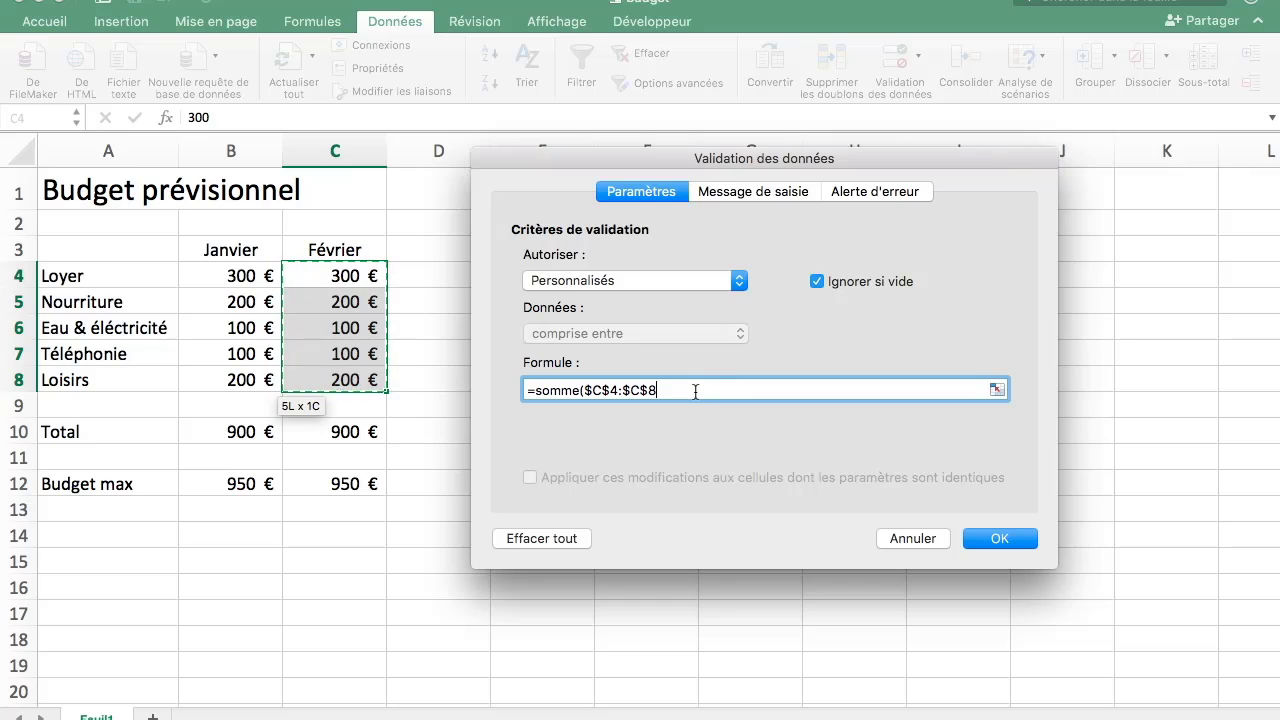
pyautogui.write(')<')
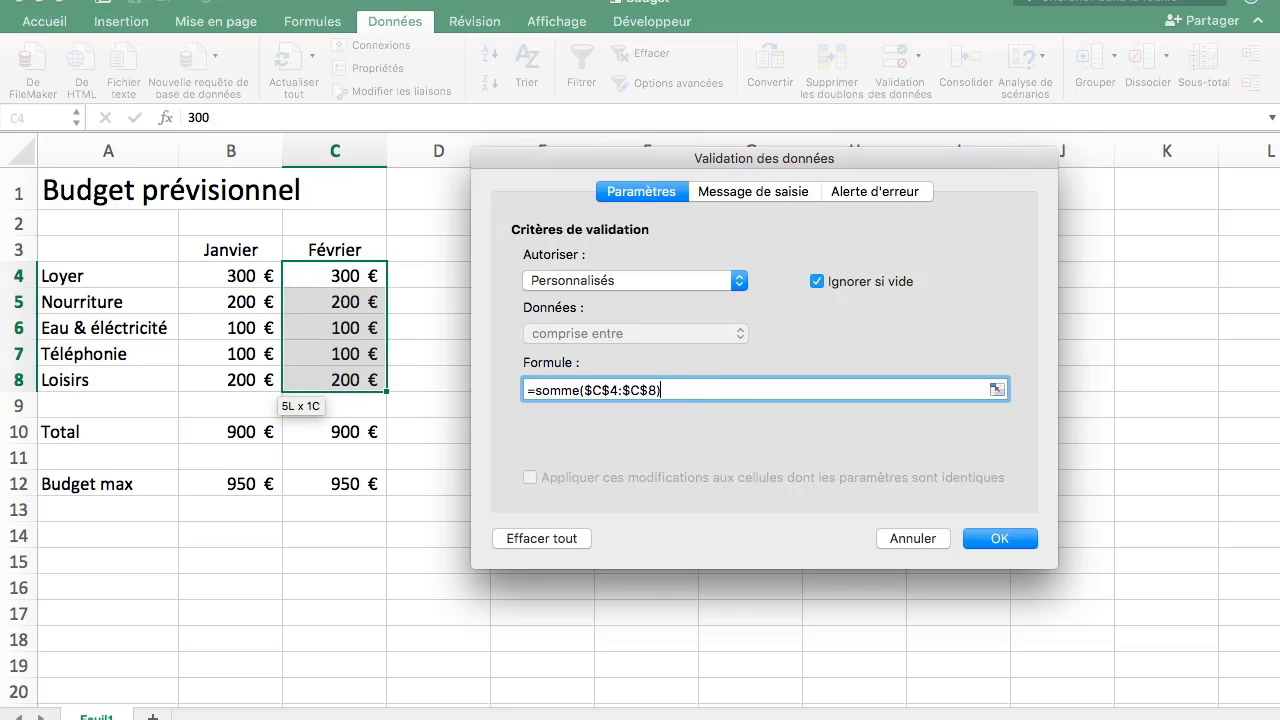
pyautogui.click(362, 484)
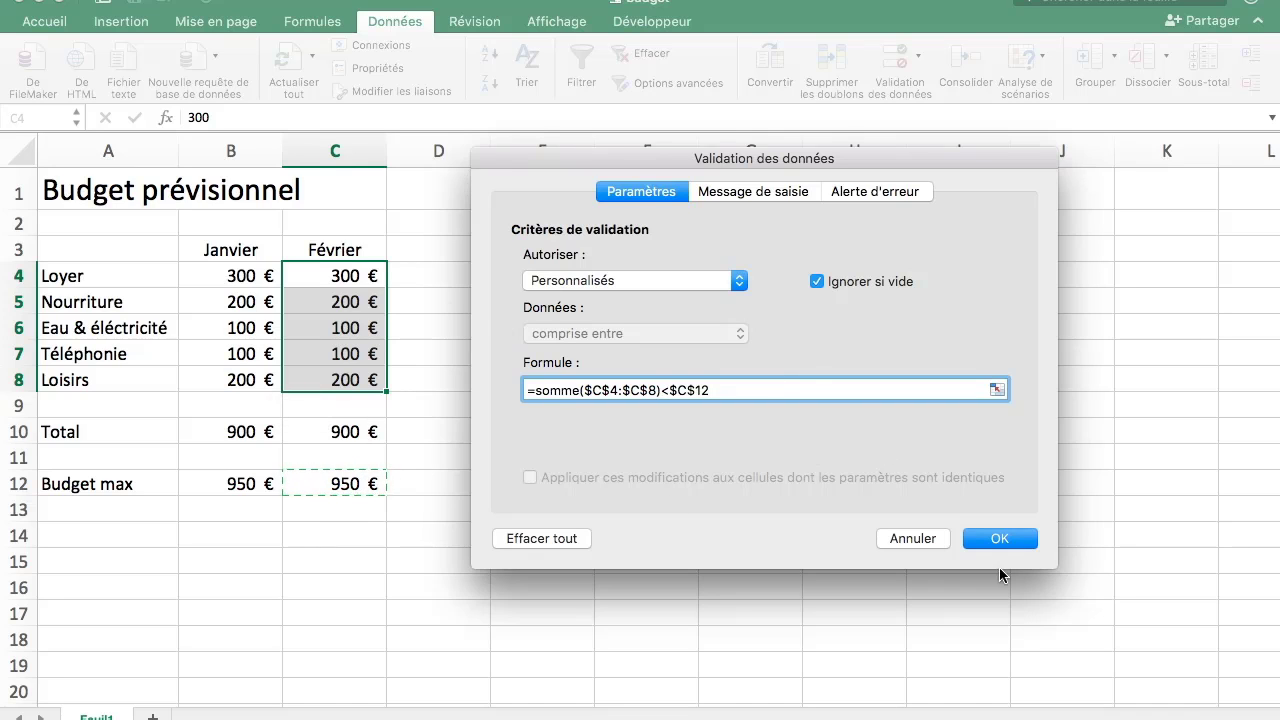
# Give the validation's Stop error alert the title "Budget dépassé" and message "Le budget maximum est dépassé, Merci de réessayer", and apply the rule.
pyautogui.click(782, 192)
pyautogui.click(840, 194)
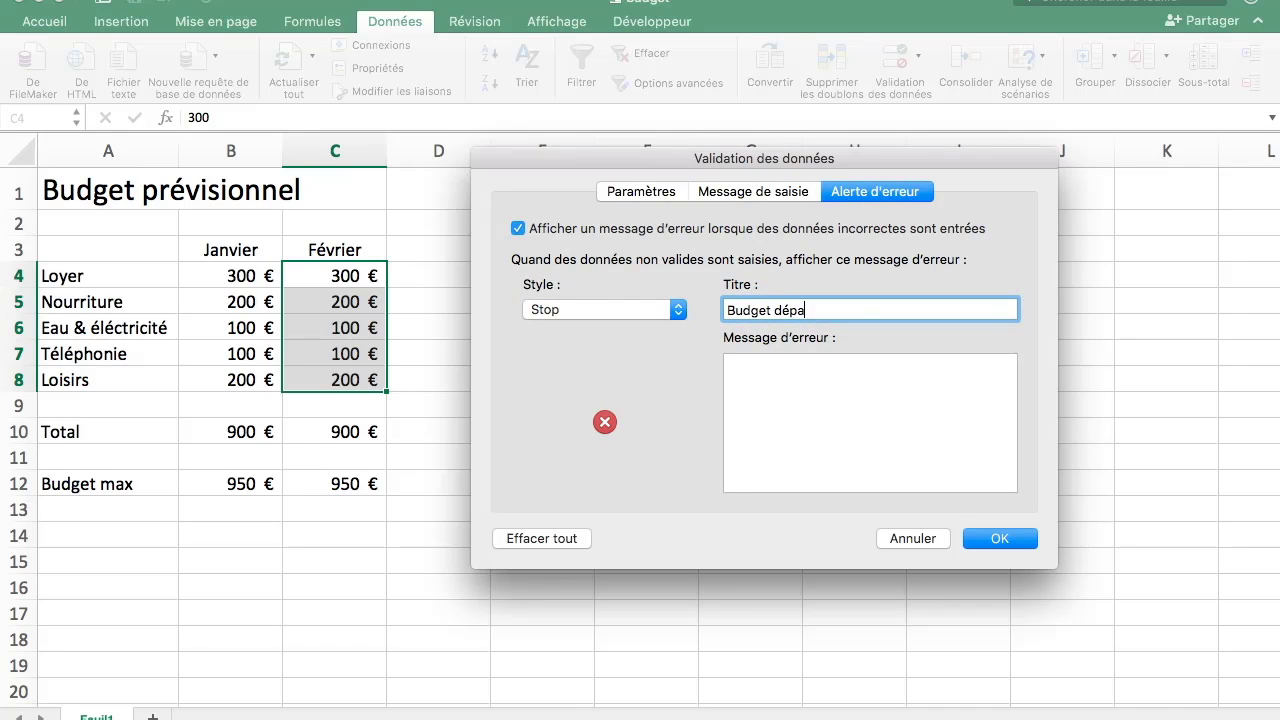
pyautogui.click(880, 404)
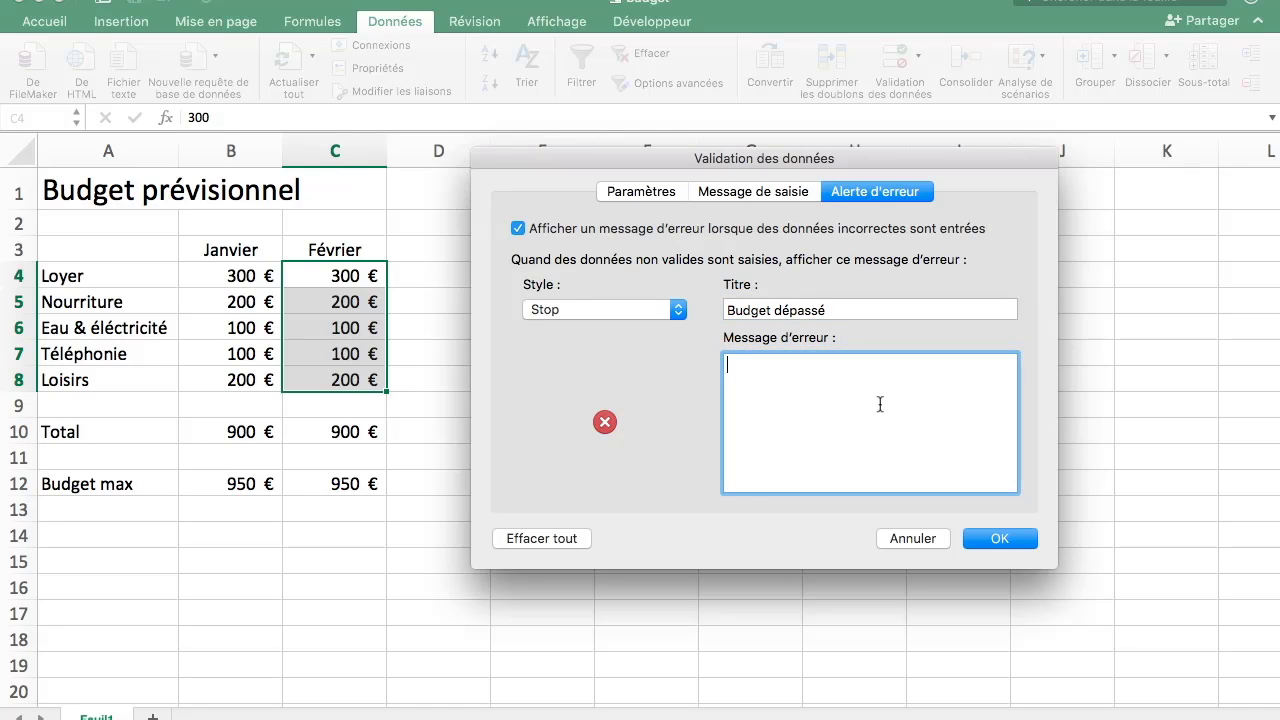
pyautogui.write('Le')
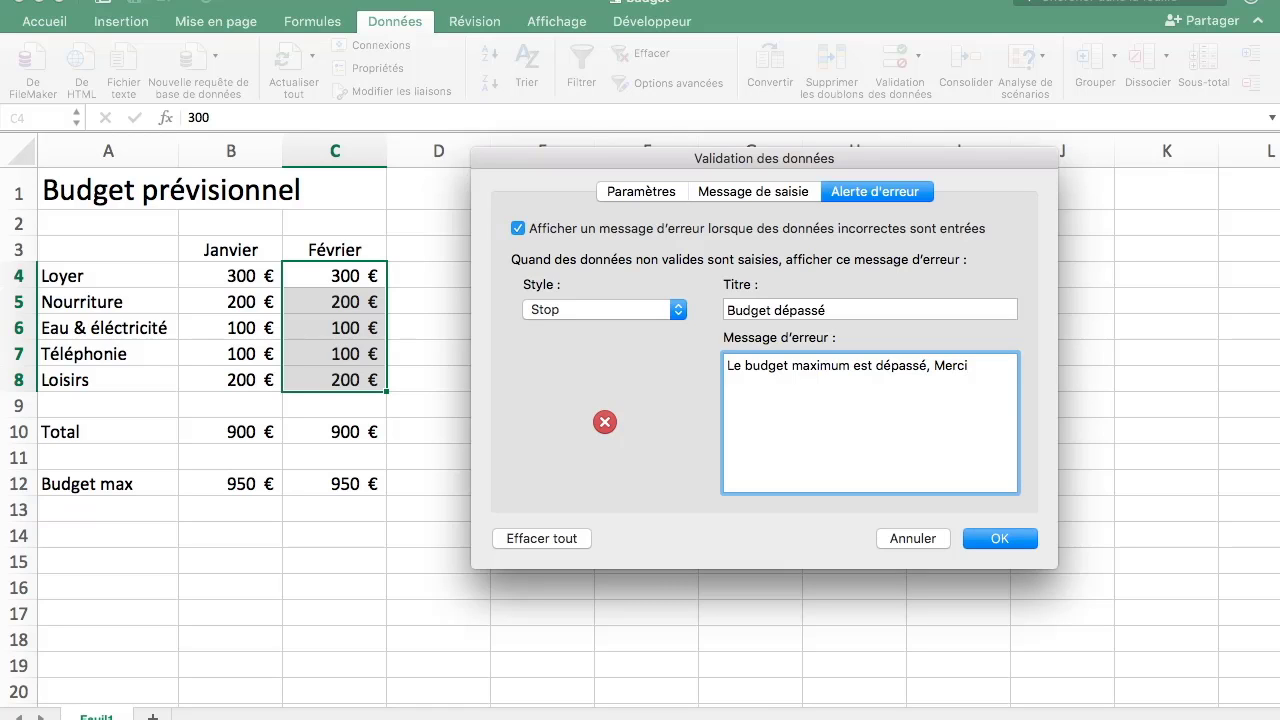
pyautogui.write('ssayer')
pyautogui.click(1009, 538)
pyautogui.click(607, 432)
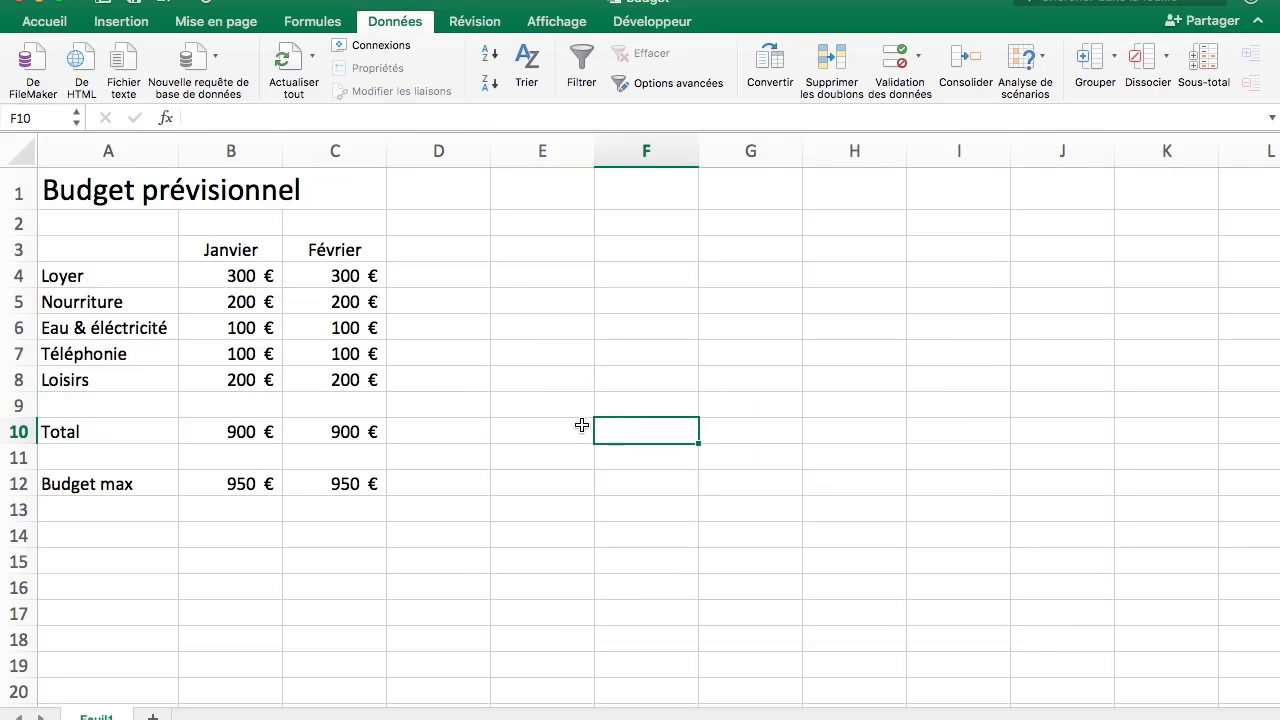
# Test the validation by entering 800 as the February Loisirs amount in C8, and retry with 200.
pyautogui.click(362, 336)
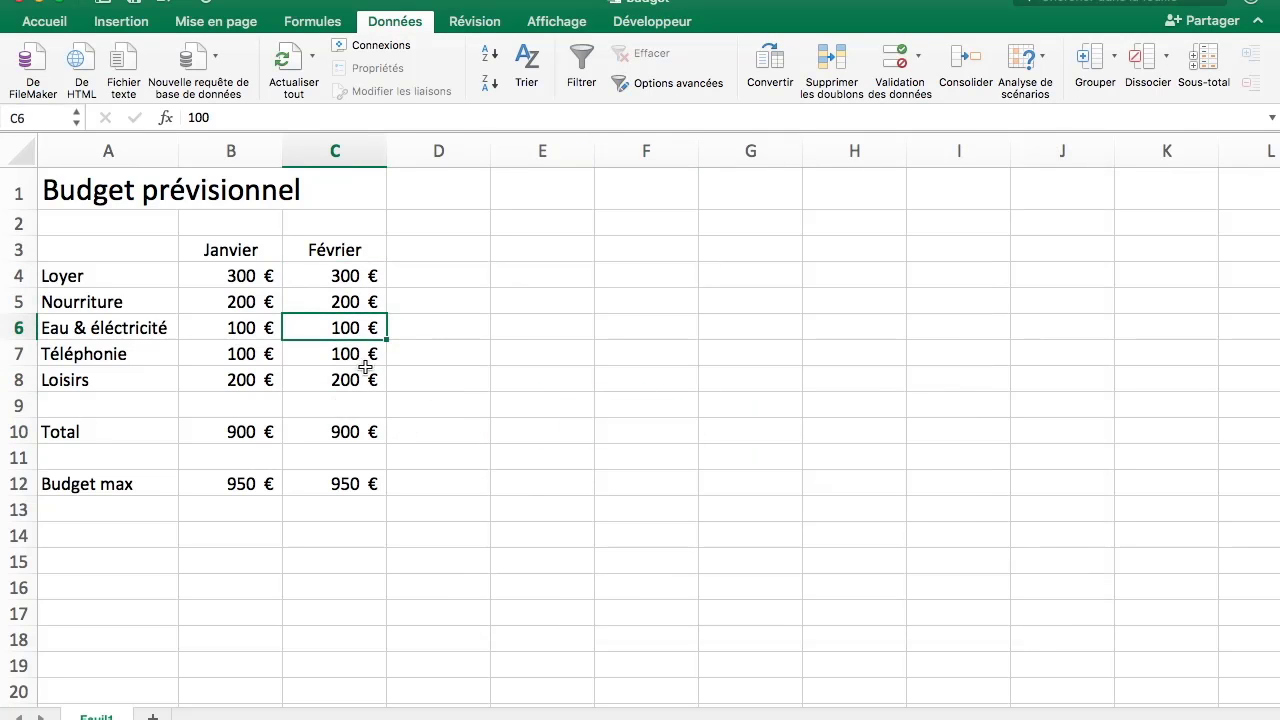
pyautogui.click(351, 380)
pyautogui.write('800')
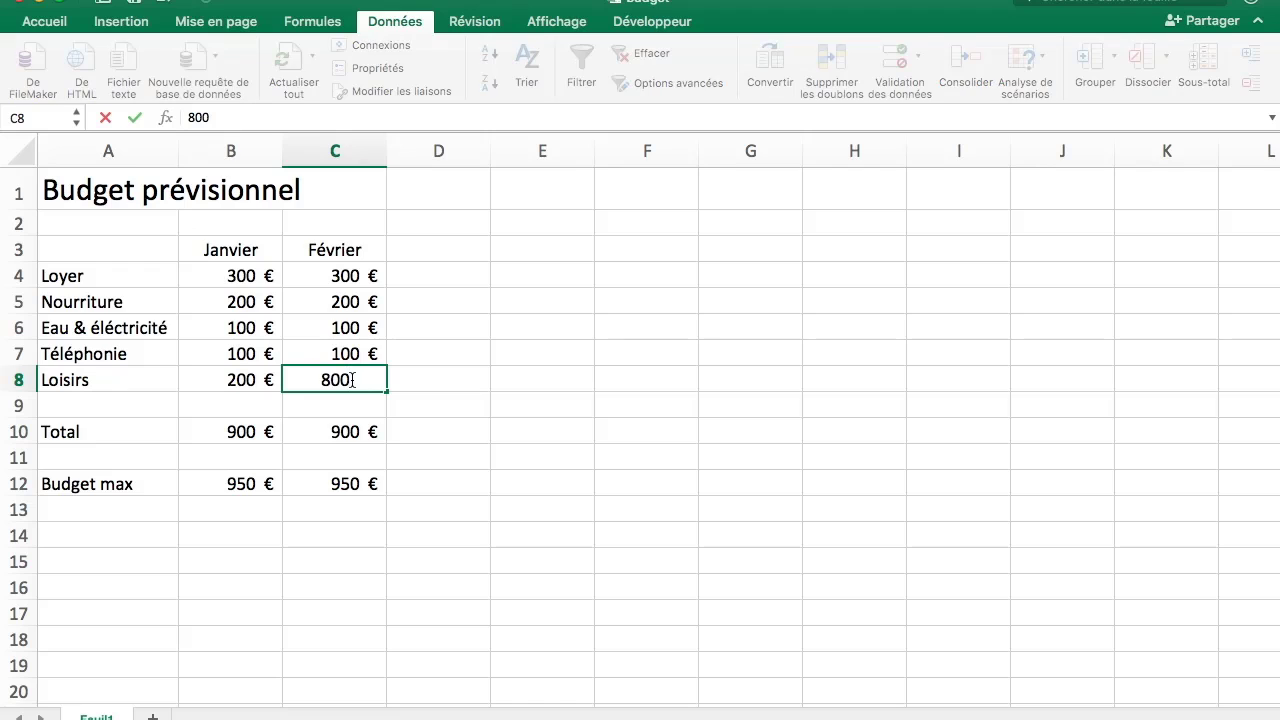
pyautogui.press('Return')
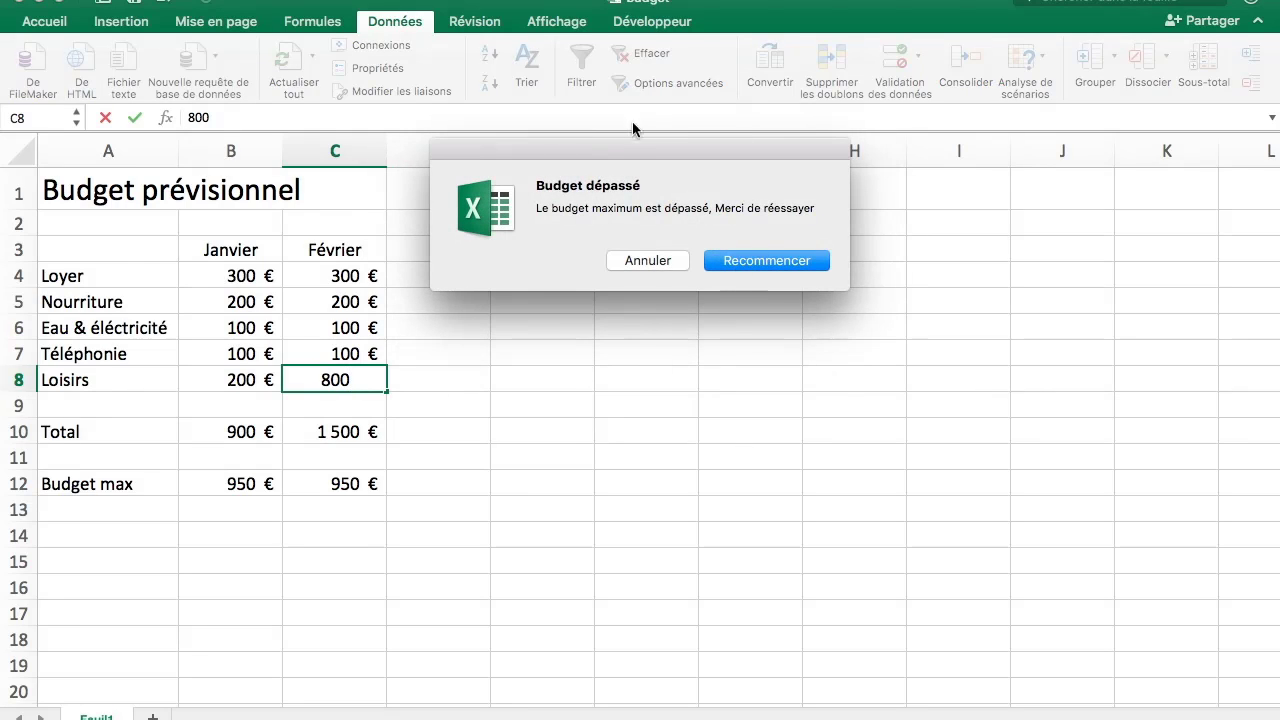
pyautogui.moveTo(634, 142); pyautogui.dragTo(630, 220)
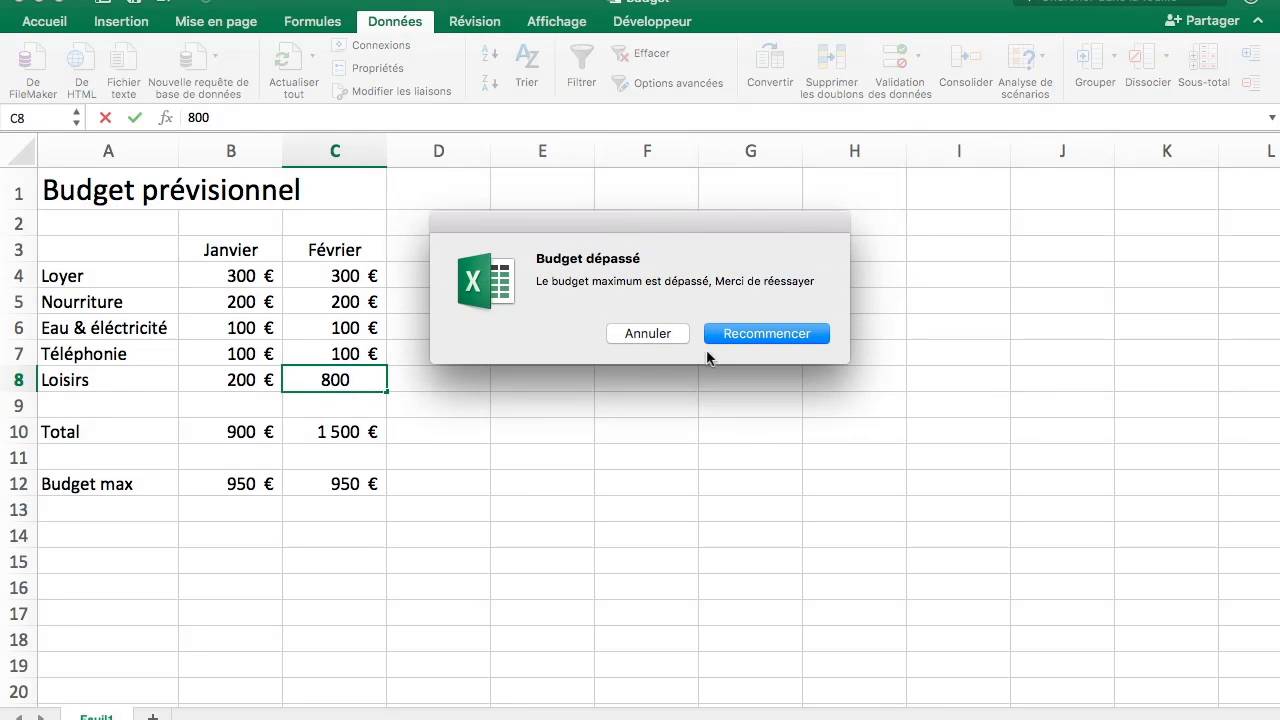
pyautogui.click(755, 338)
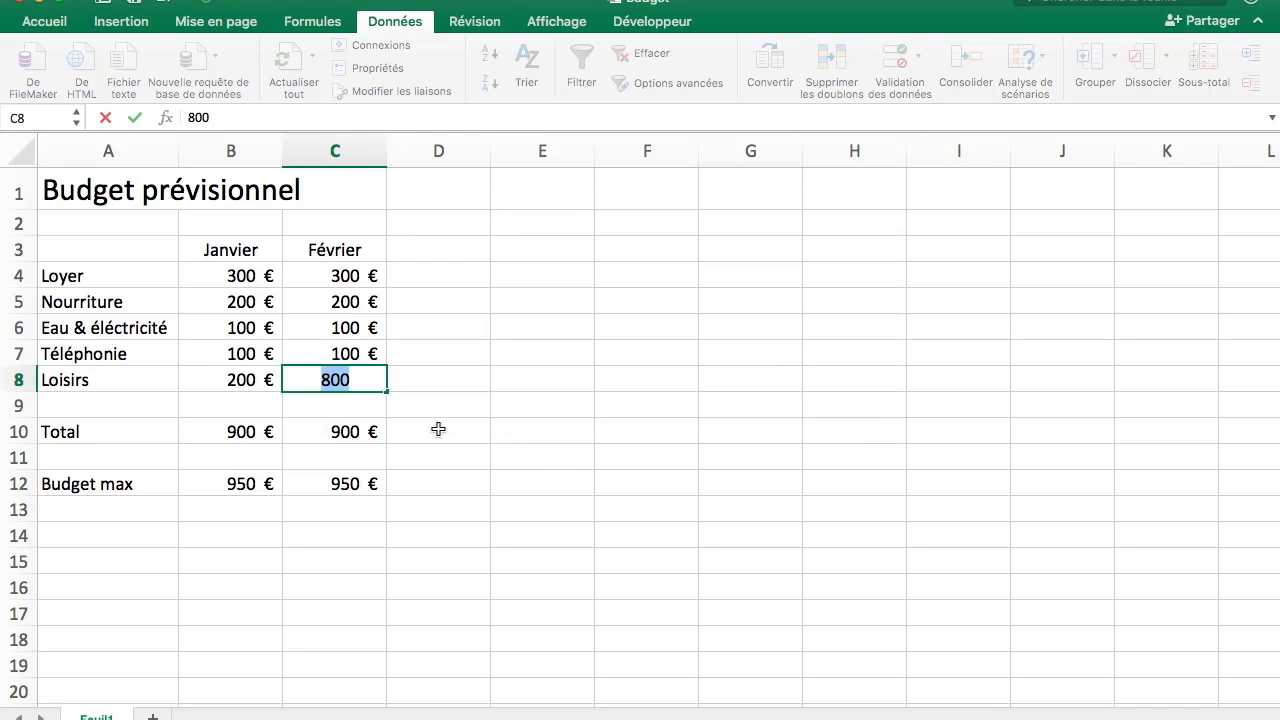
pyautogui.press('BackSpace')
pyautogui.write('200')
pyautogui.press('Return')
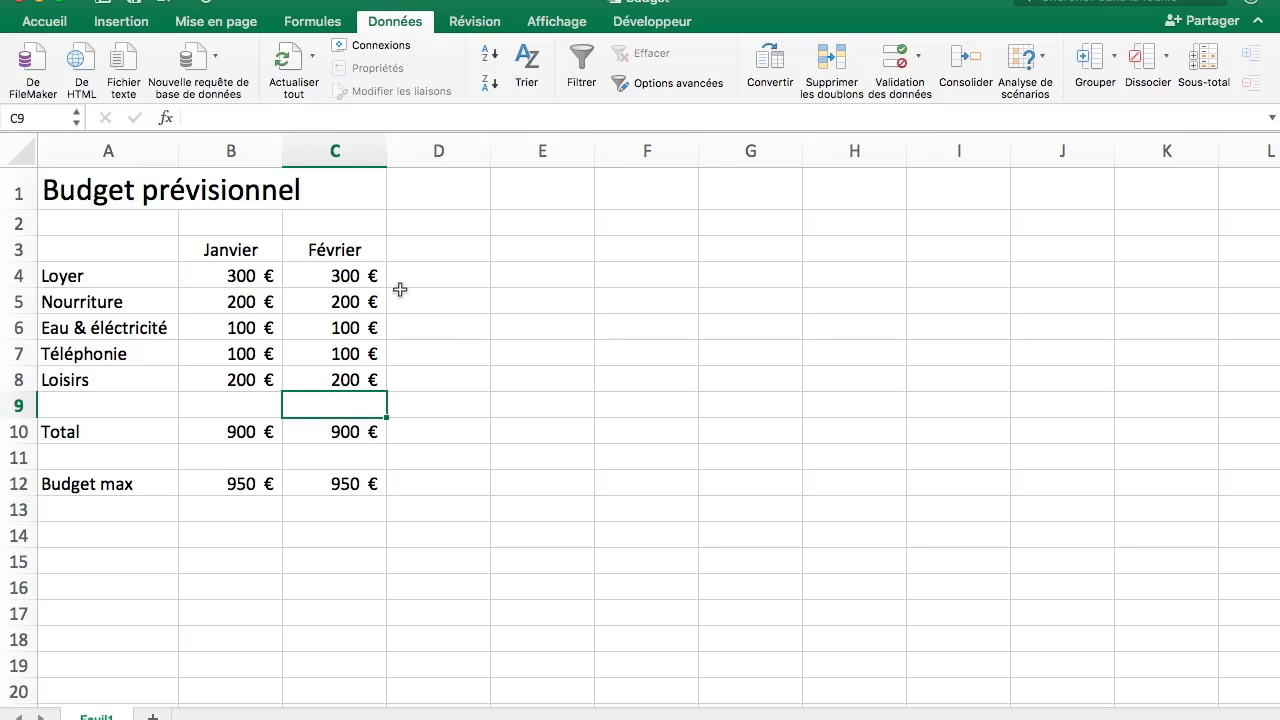
pyautogui.click(510, 399)
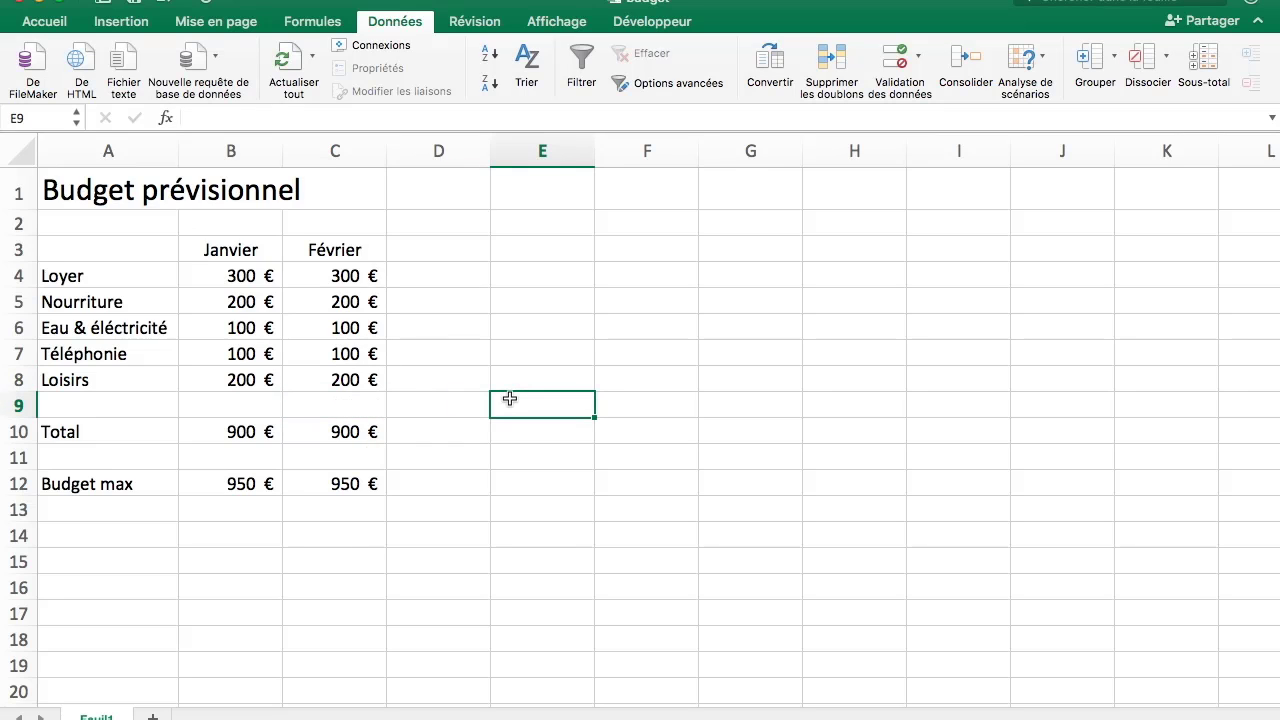